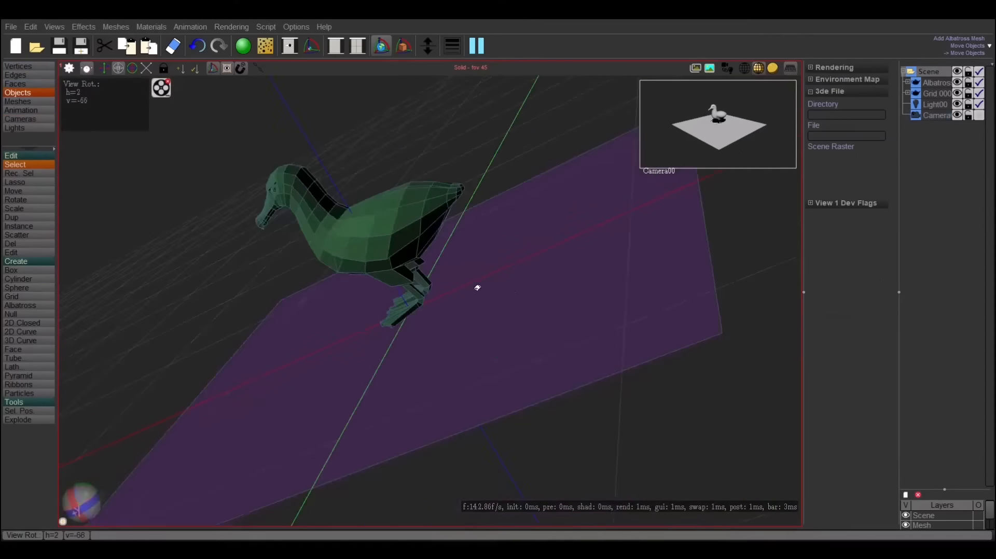
left_click_drag(475, 284, 434, 222)
left_click(433, 223)
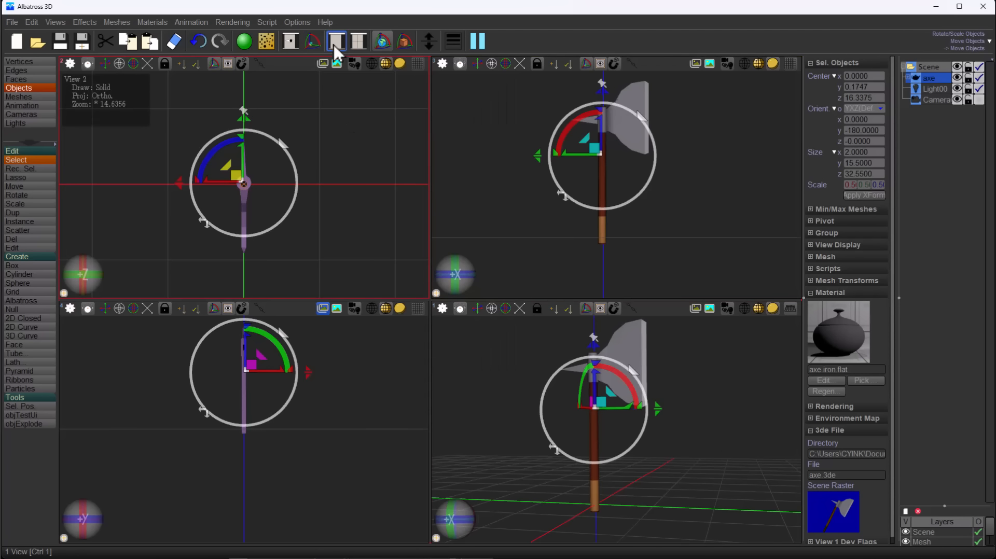
left_click(336, 45)
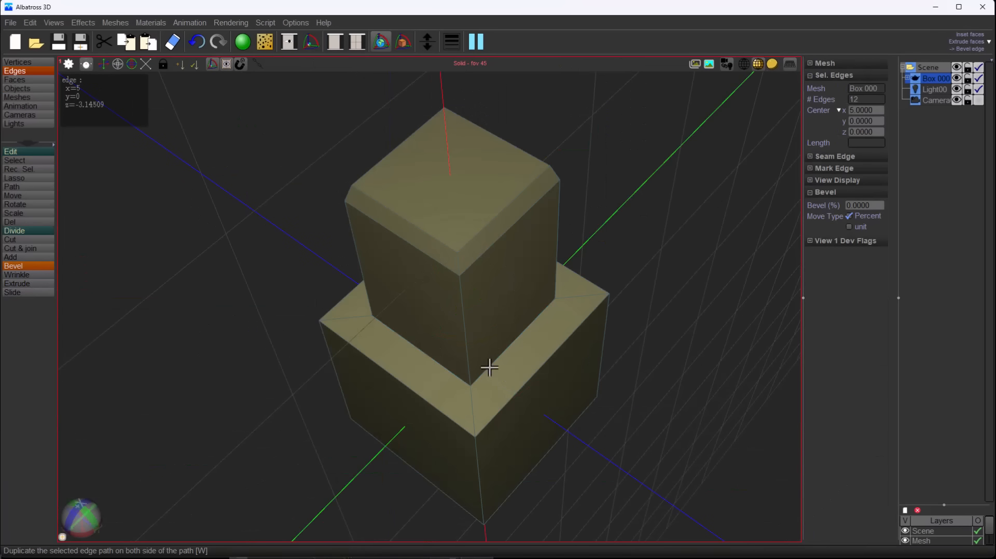
Bevel the edges where the upper block meets the base, and move the four selected sloped faces along X.
left_click_drag(489, 367, 524, 420)
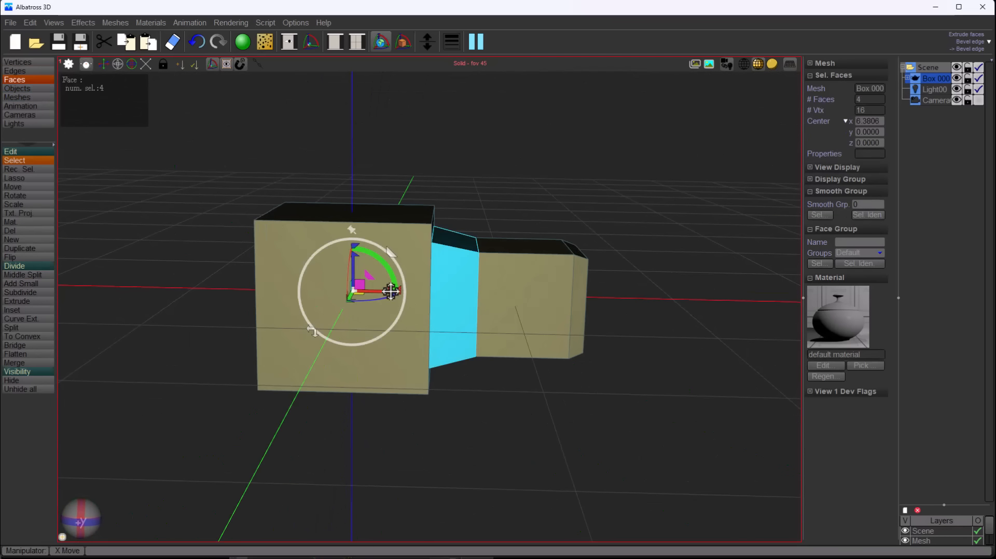
left_click_drag(389, 289, 381, 291)
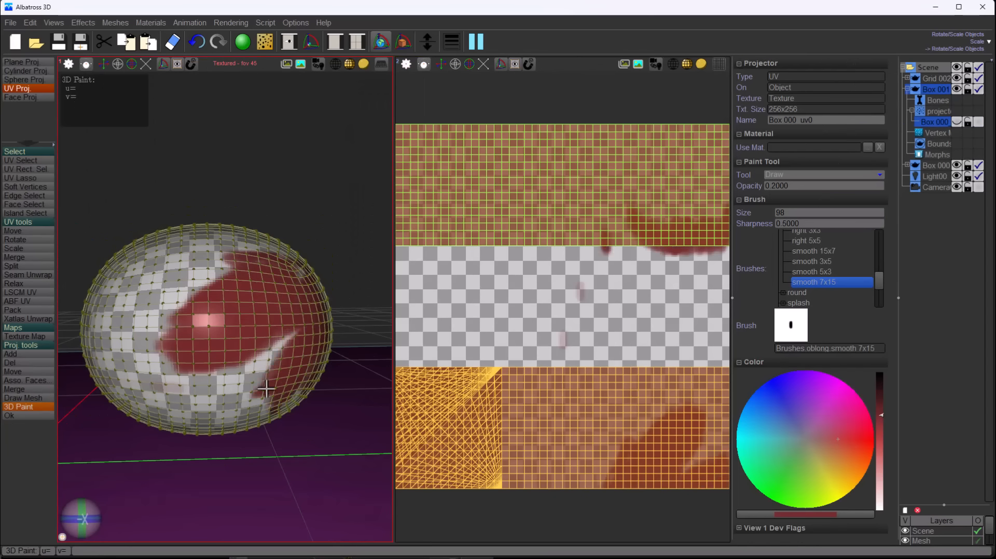
Paint strokes on the textured ellipsoid with 3D Paint, using the smooth 7x15 brush and choosing another colour between strokes.
mouse_move(262, 363)
left_mouse_down()
mouse_move(217, 394)
mouse_move(156, 400)
left_mouse_up()
left_click(826, 398)
left_click_drag(130, 290, 155, 356)
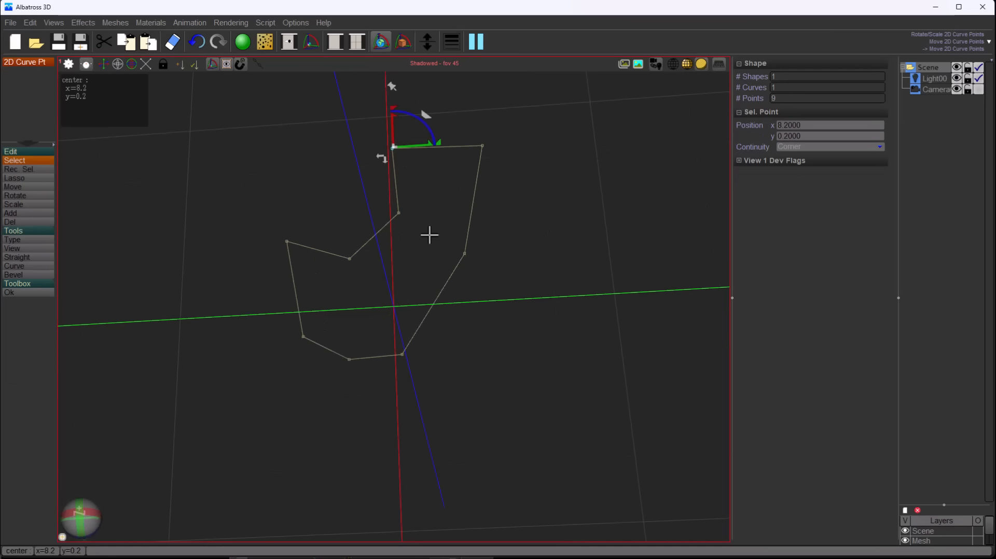
Scatter copies of the selected sphere using the curve mode.
left_click(288, 259)
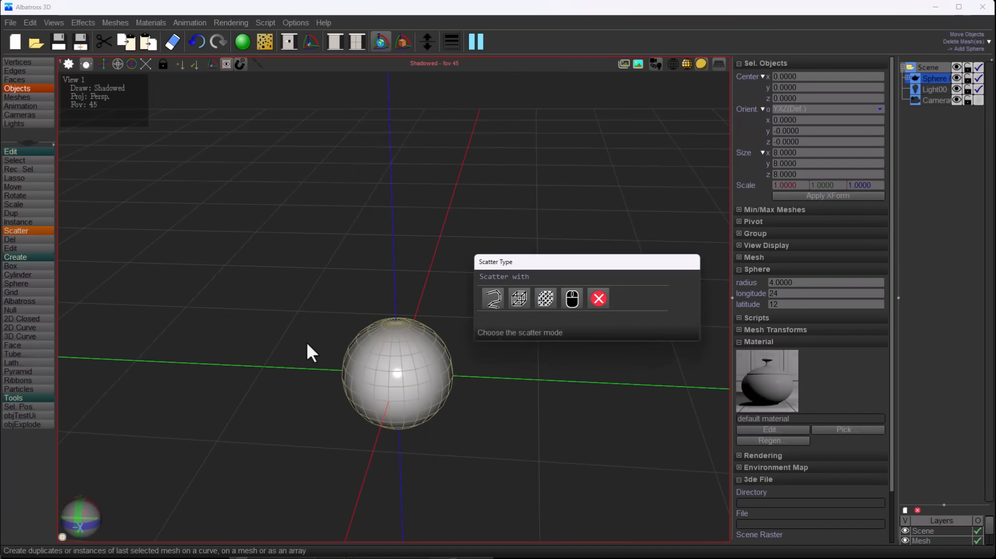
left_click(491, 295)
left_click(444, 419)
scroll(458, 356, "down", 3)
middle_click_drag(457, 356, 716, 437)
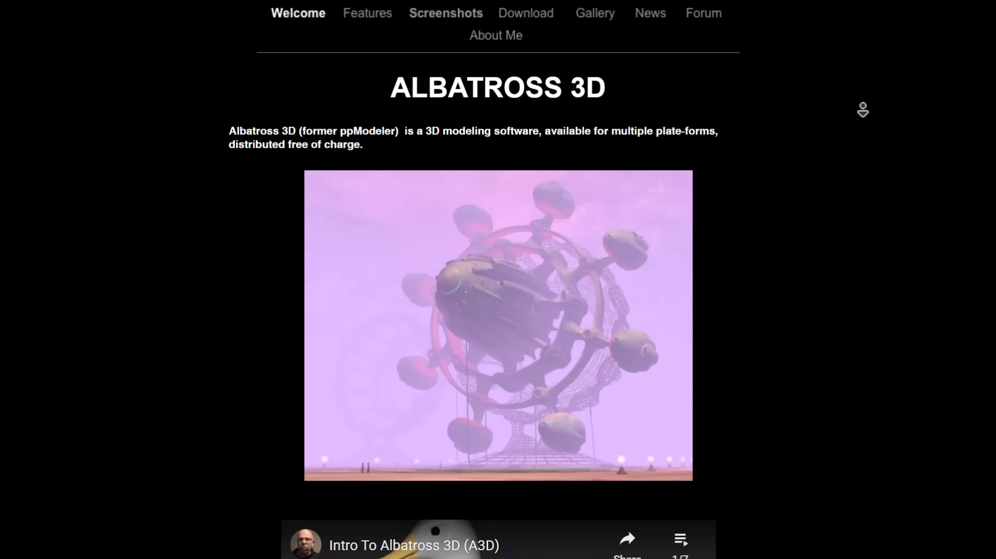
Open the Features page of the Albatross 3D website and read through its modeling, texturing, animation, rendering, file and platform sections.
scroll(853, 186, "up", 1)
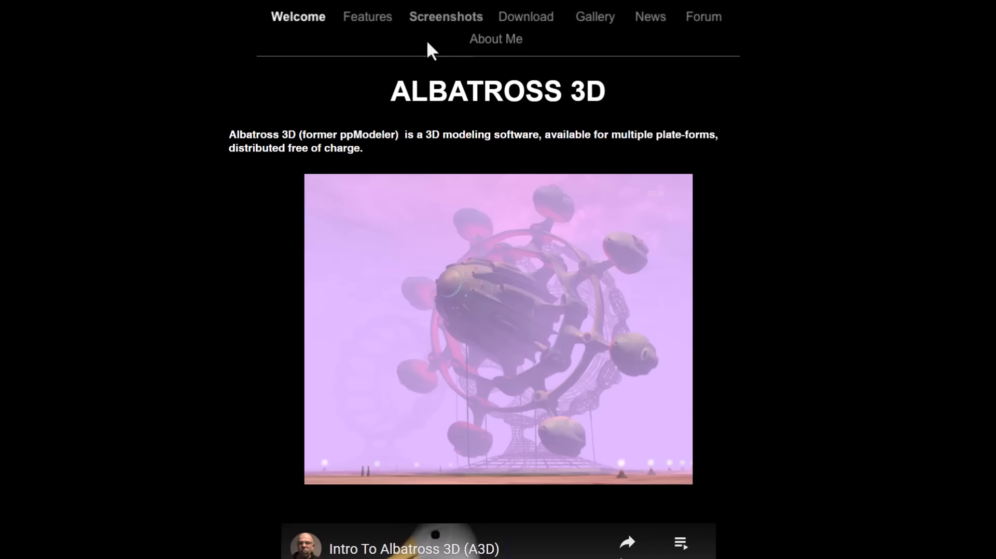
left_click(356, 26)
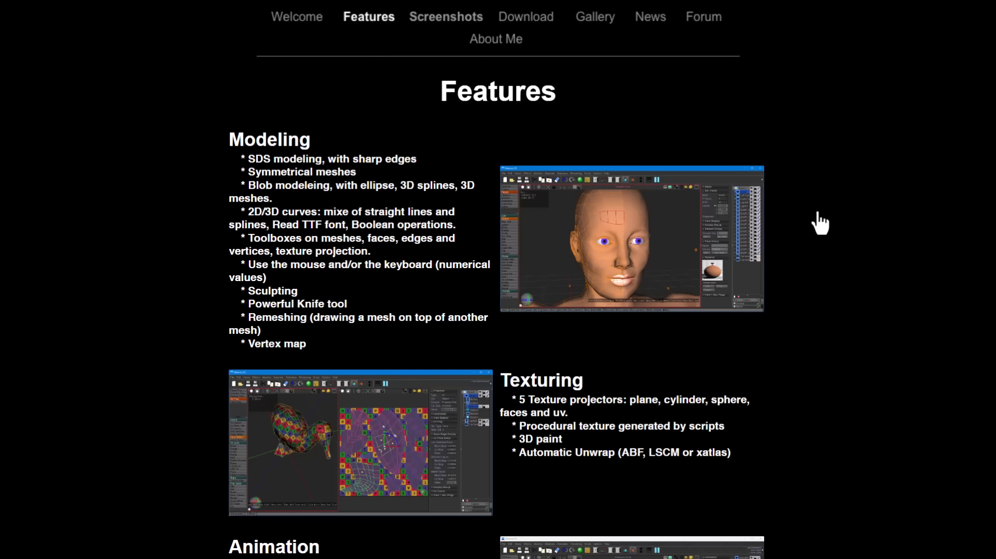
scroll(825, 215, "down", 5)
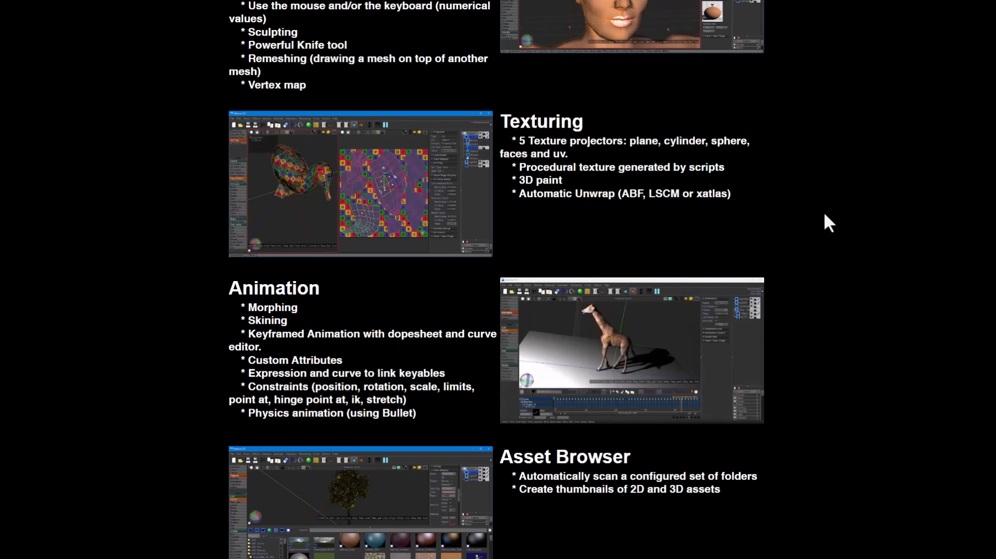
scroll(825, 215, "down", 5)
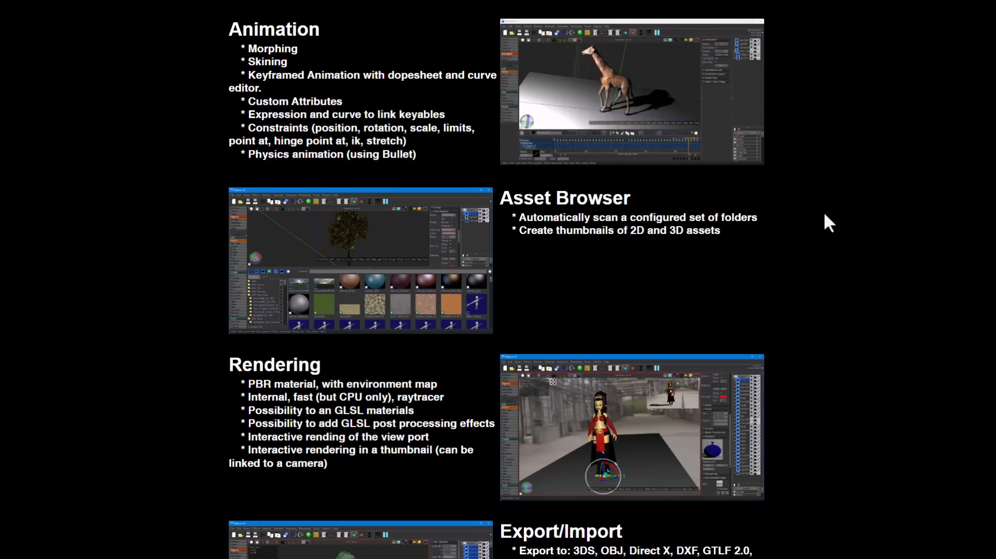
scroll(825, 215, "down", 4)
scroll(824, 214, "down", 5)
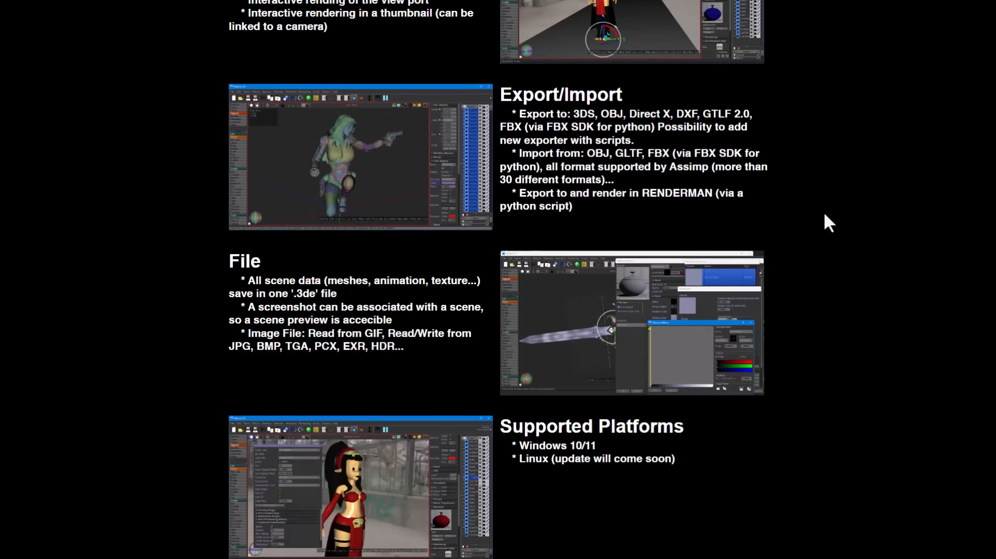
scroll(823, 211, "up", 20)
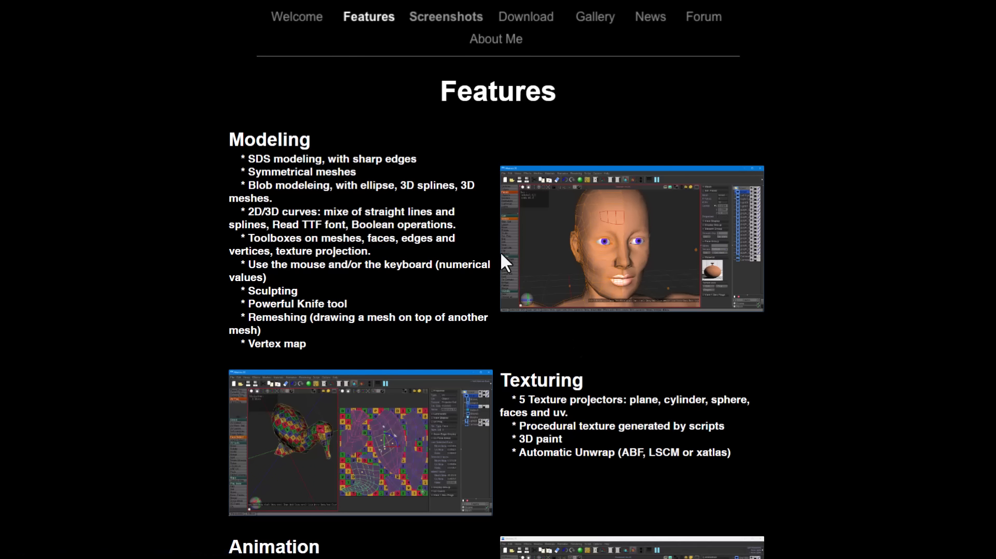
Open the website's Download page and examine the table of available releases, manuals and files.
left_click(302, 26)
left_click(511, 21)
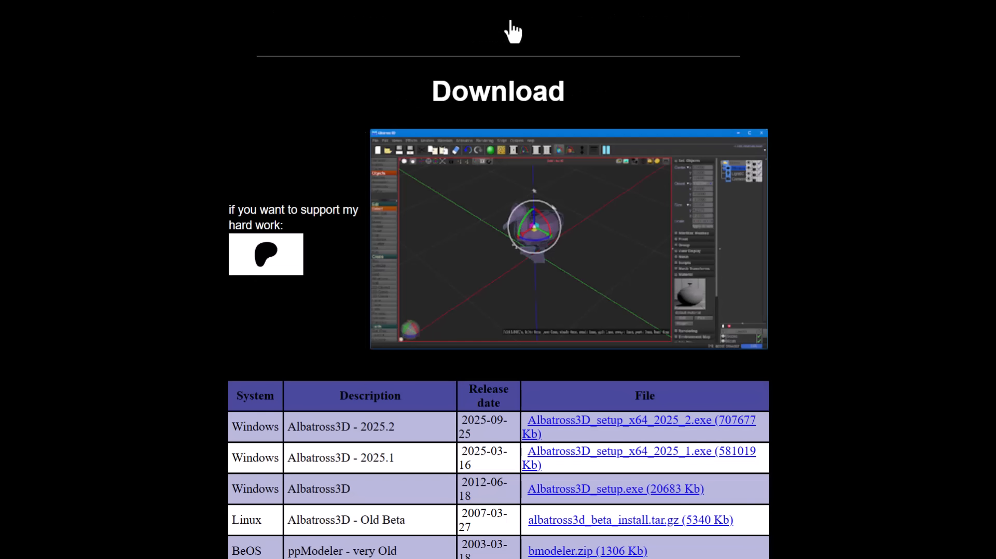
scroll(420, 340, "down", 4)
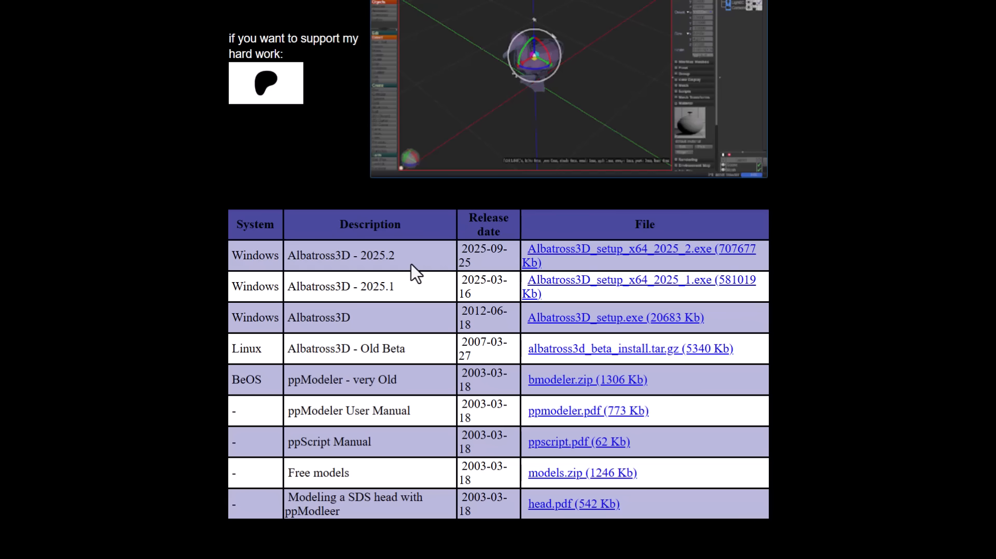
scroll(412, 277, "up", 3)
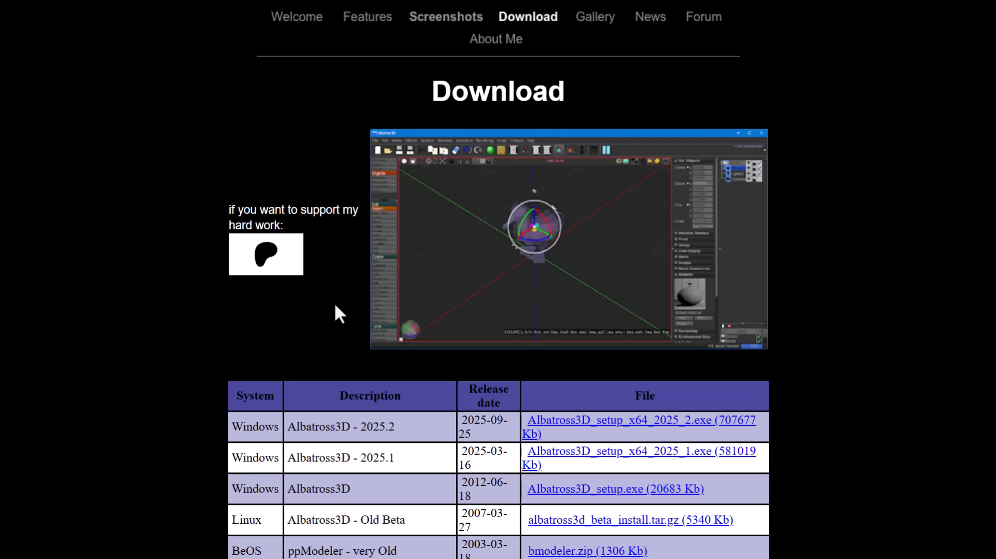
Switch to Albatross 3D and reposition the perspective view of the empty scene.
left_click(1, 13)
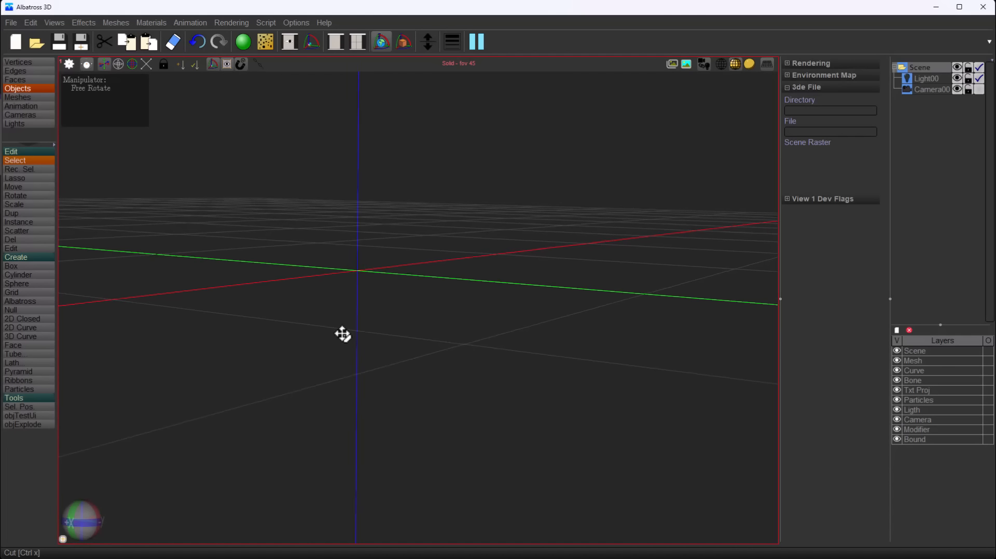
middle_click_drag(342, 333, 396, 369)
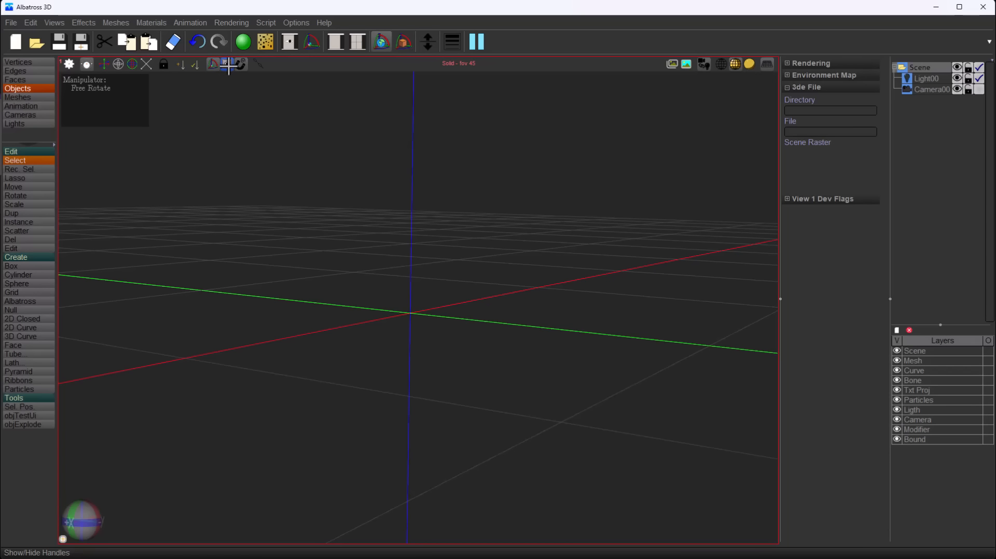
Open the view configuration and set the viewport's draw type to Cartoon.
left_click(69, 64)
left_click(197, 104)
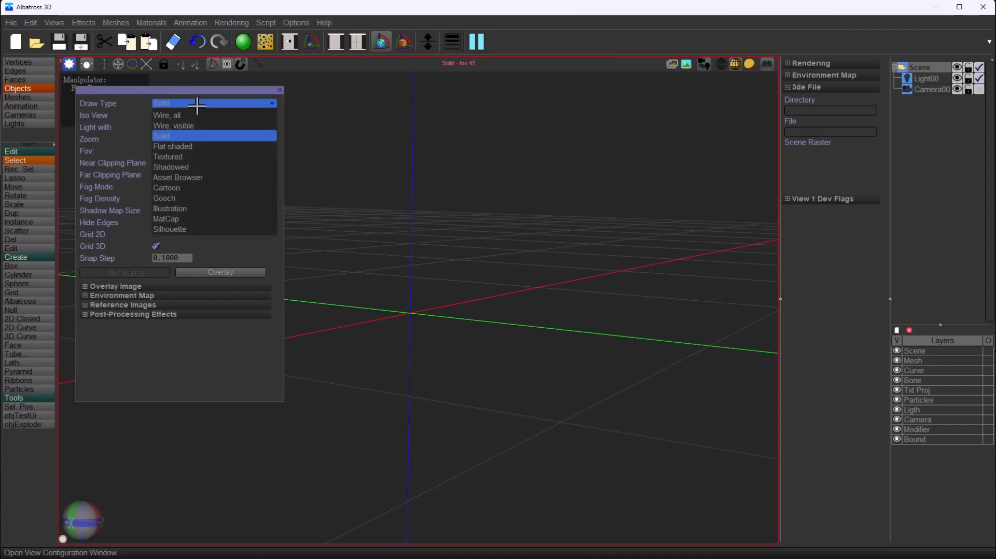
left_click(187, 187)
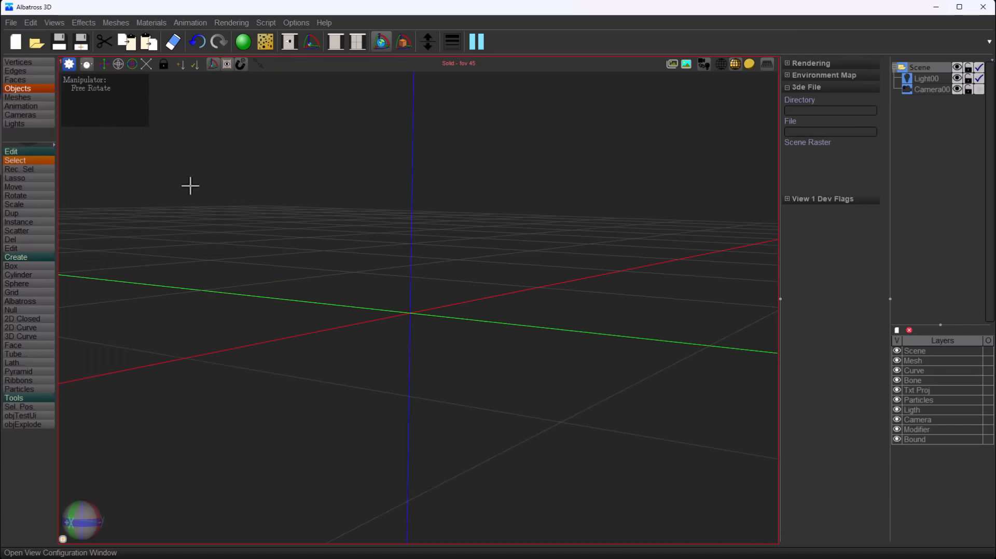
scroll(233, 105, "up", 5)
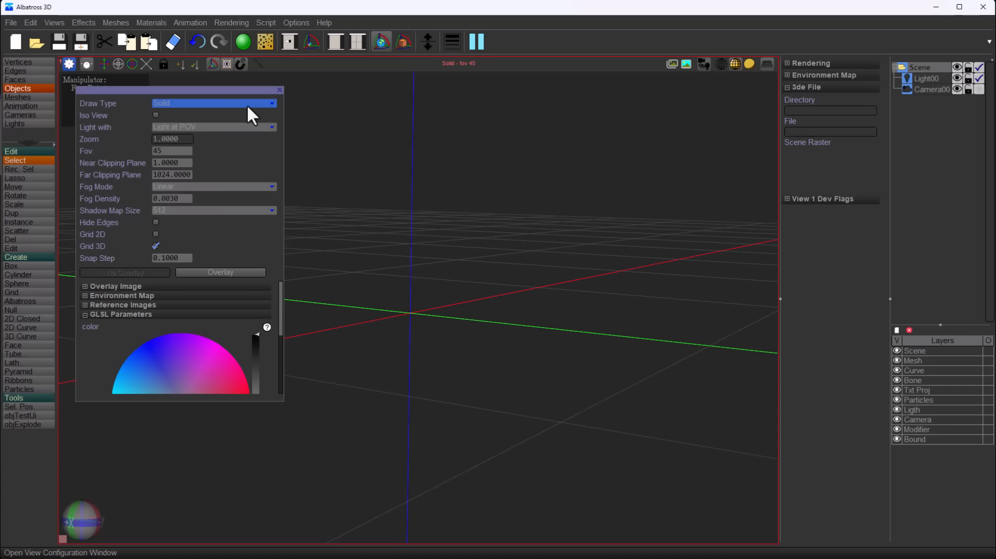
Try the Asset Browser draw type in the viewport, restore Solid, and close the view configuration.
left_click(246, 104)
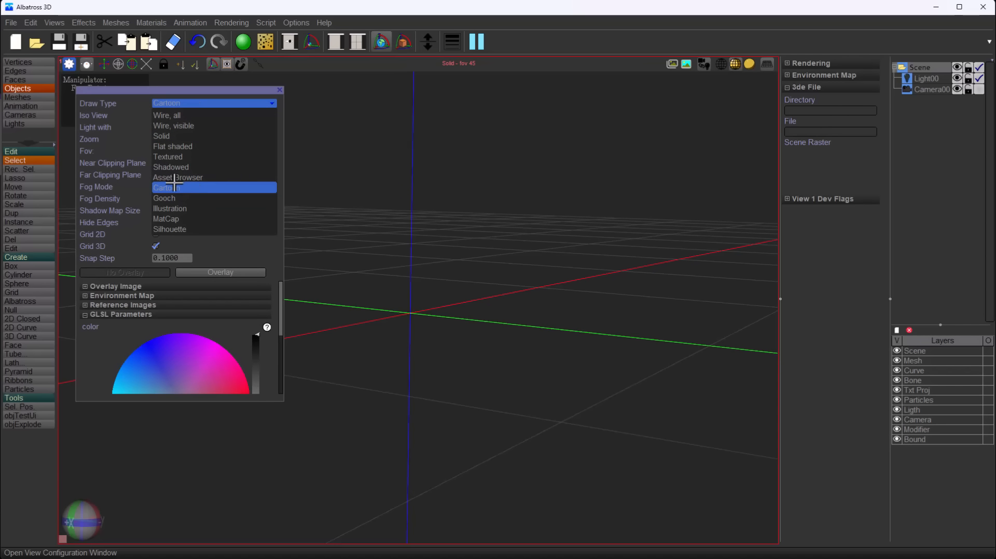
left_click(176, 178)
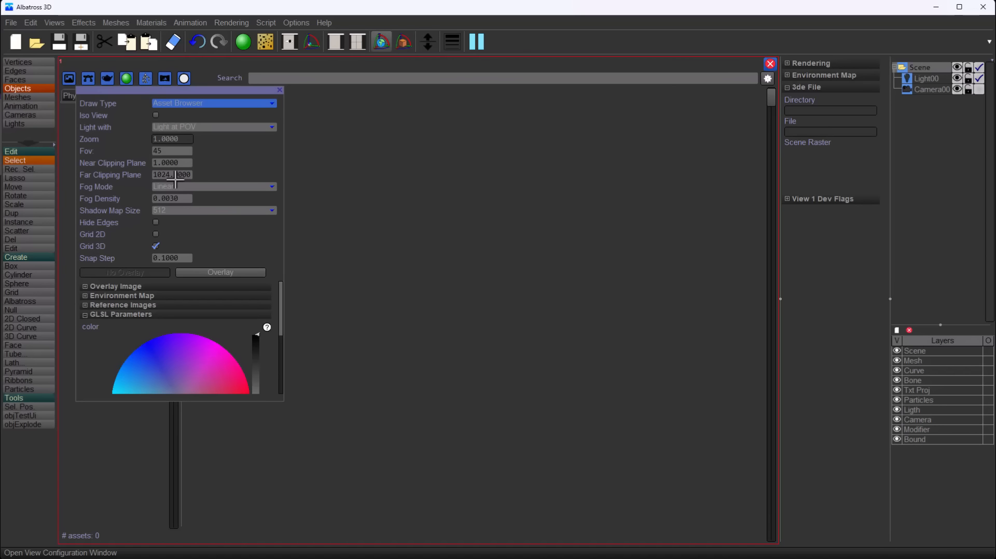
left_click(216, 108)
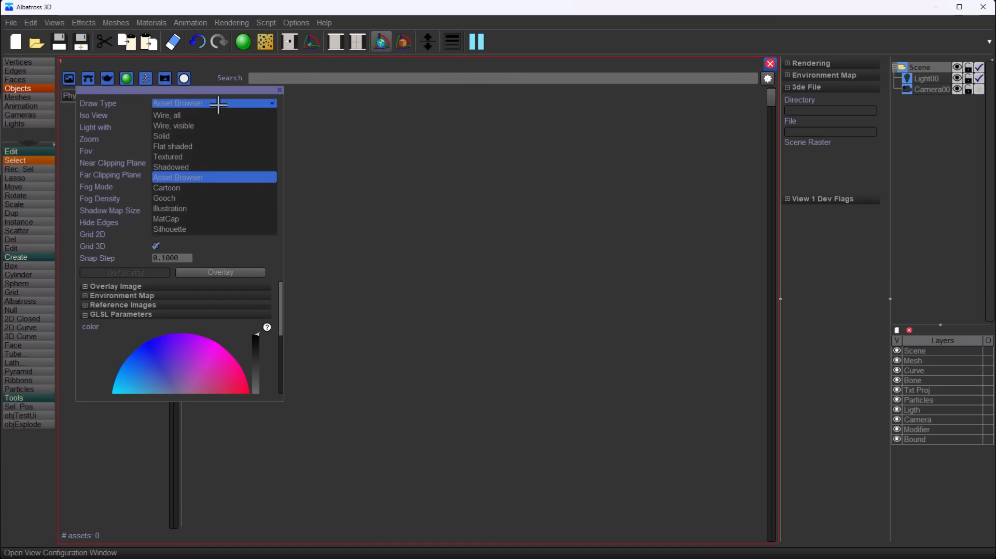
left_click(211, 135)
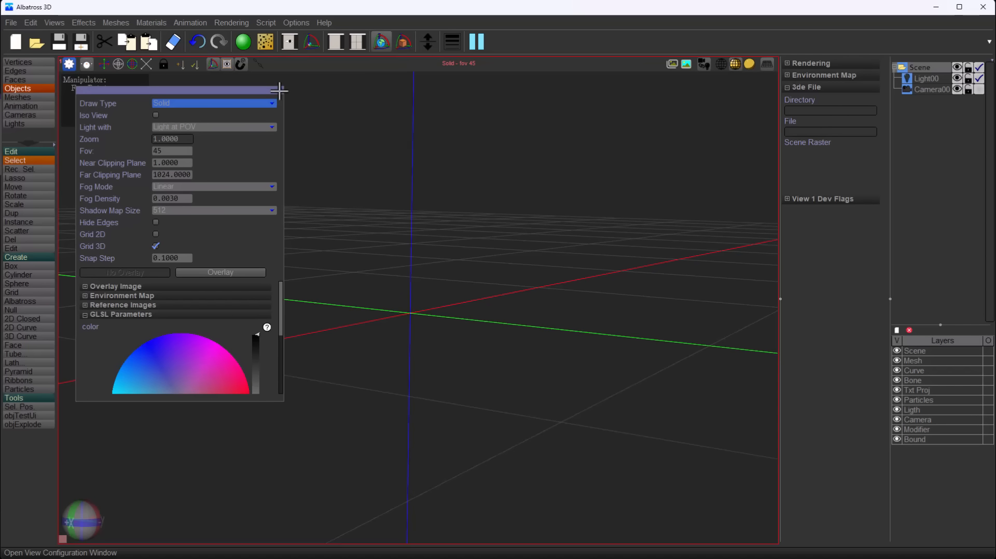
left_click(351, 236)
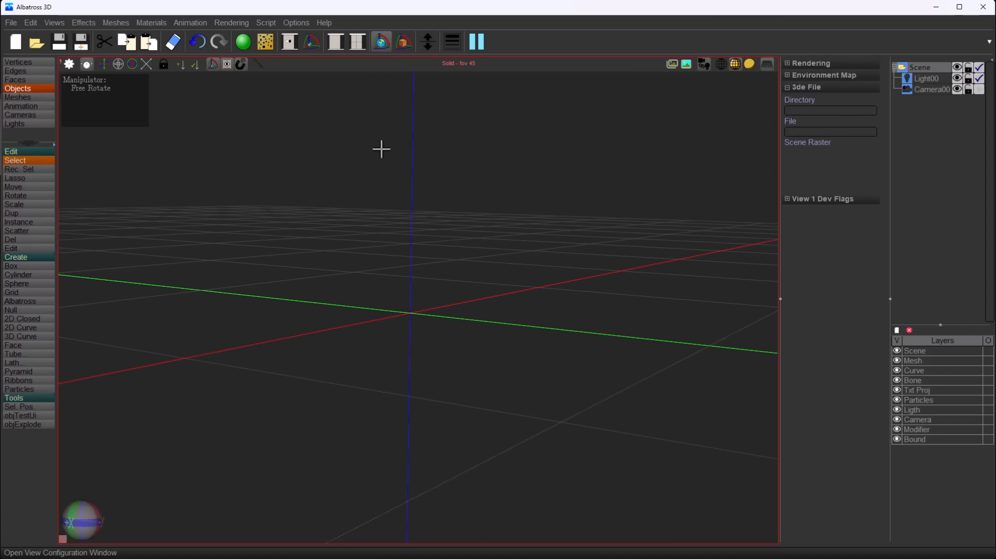
Split the workspace into four views, even out the row heights, and enlarge the grid in the top view.
left_click(357, 42)
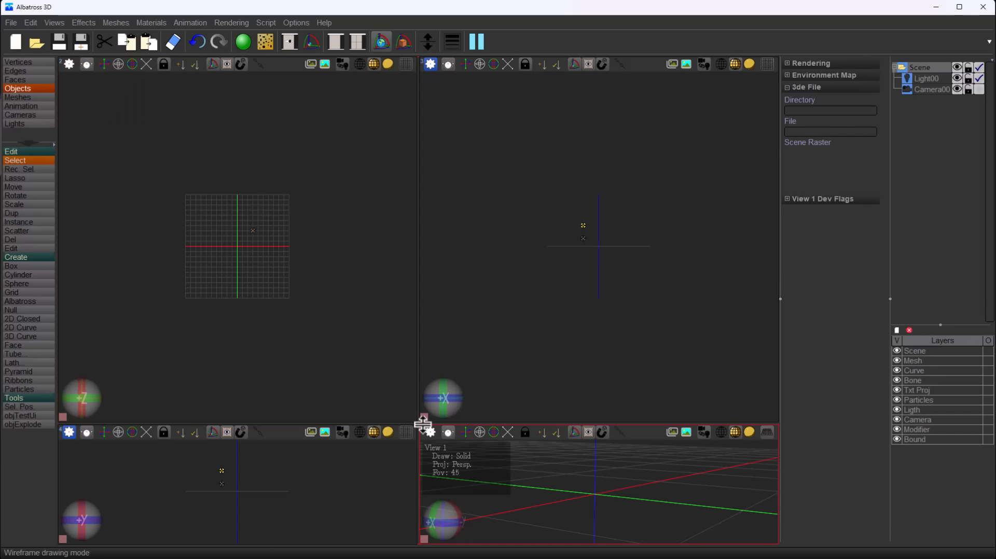
left_click(427, 300)
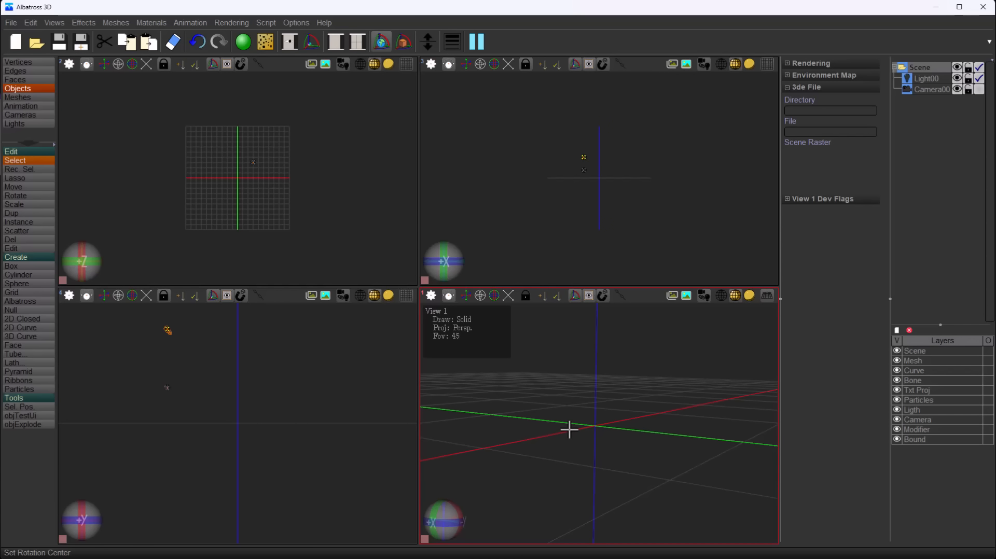
scroll(278, 143, "up", 5)
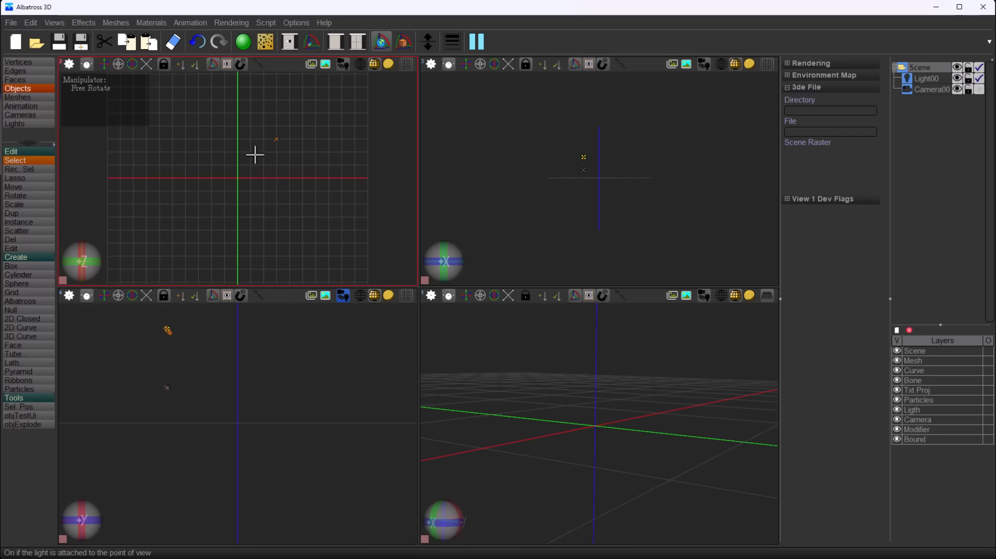
scroll(255, 155, "up", 1)
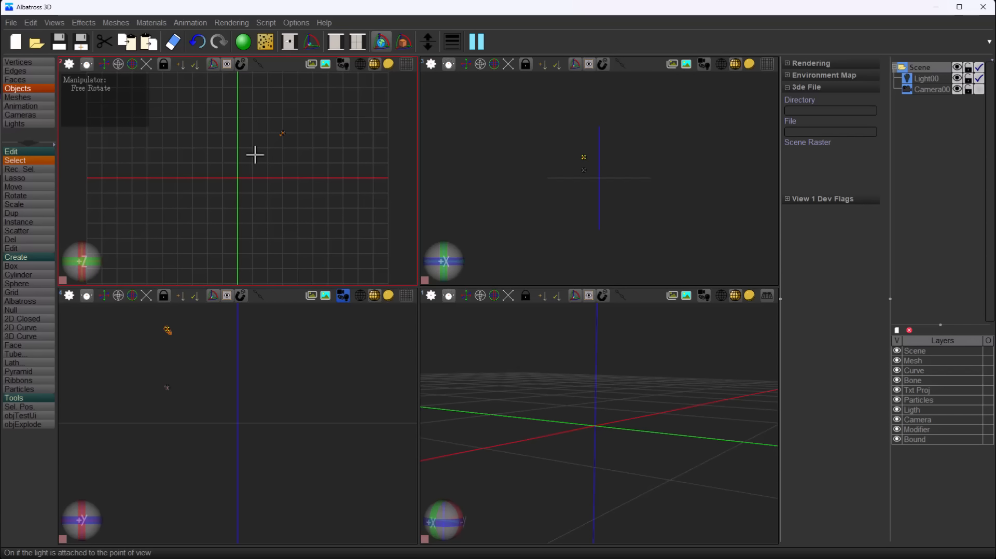
Add a 10 × 10 × 10 box at the origin, and hide and redisplay its manipulators in the perspective view.
left_click(11, 265)
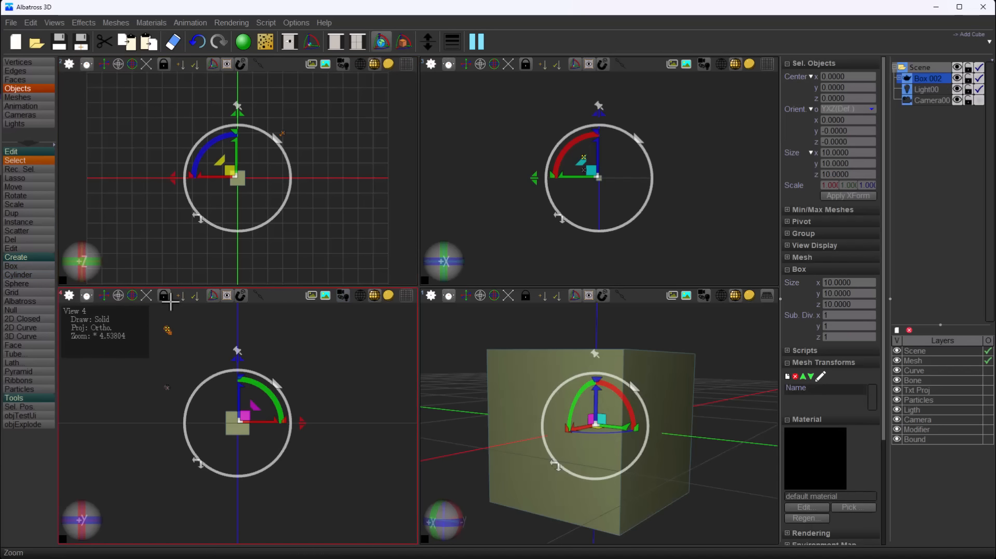
left_click(574, 297)
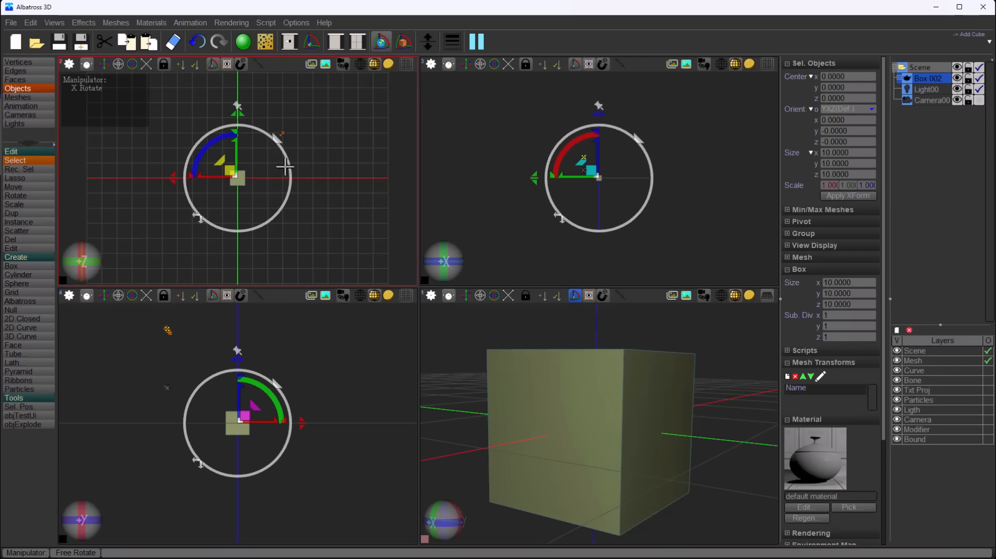
left_click(575, 296)
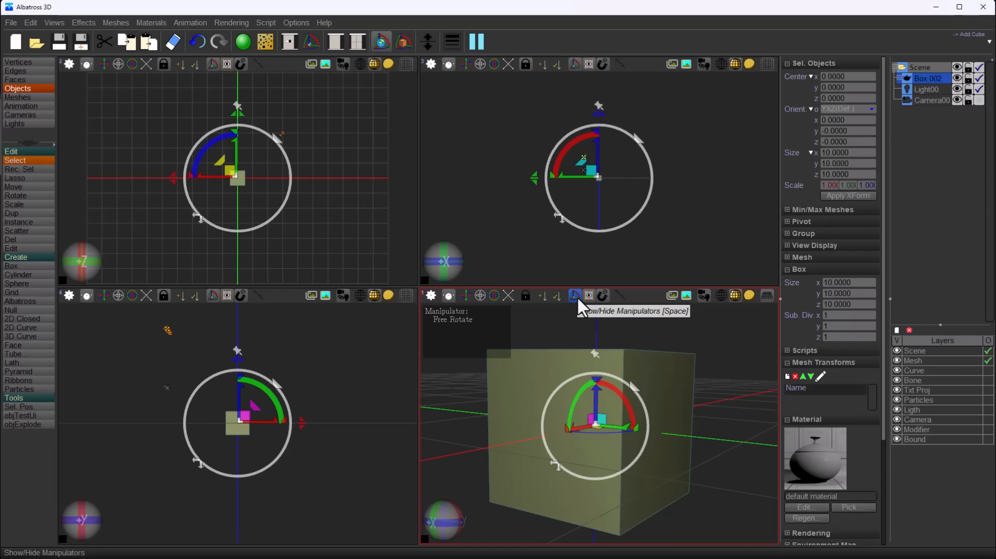
Return to a single perspective view and orbit around the box.
left_click(338, 39)
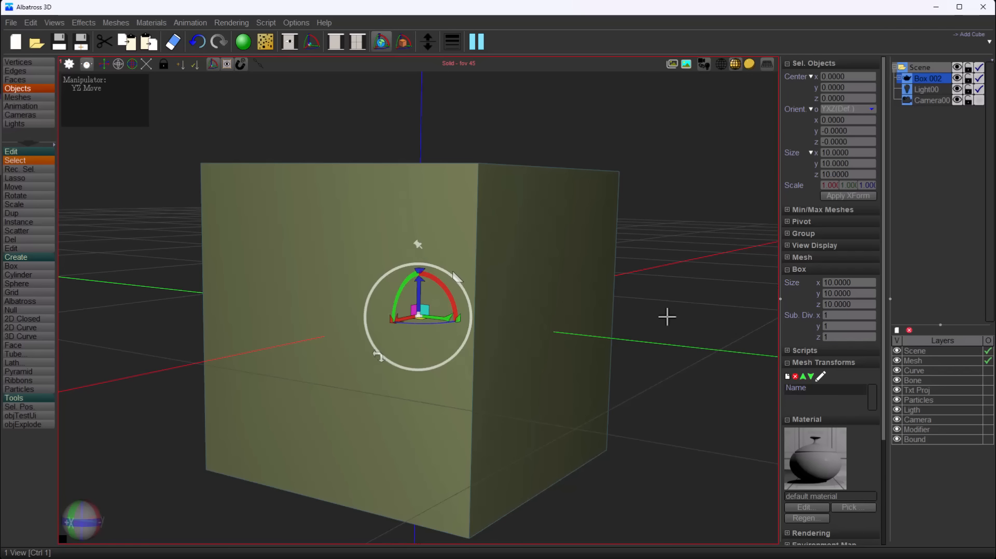
mouse_move(675, 337)
middle_mouse_down()
mouse_move(652, 337)
mouse_move(685, 337)
middle_mouse_up()
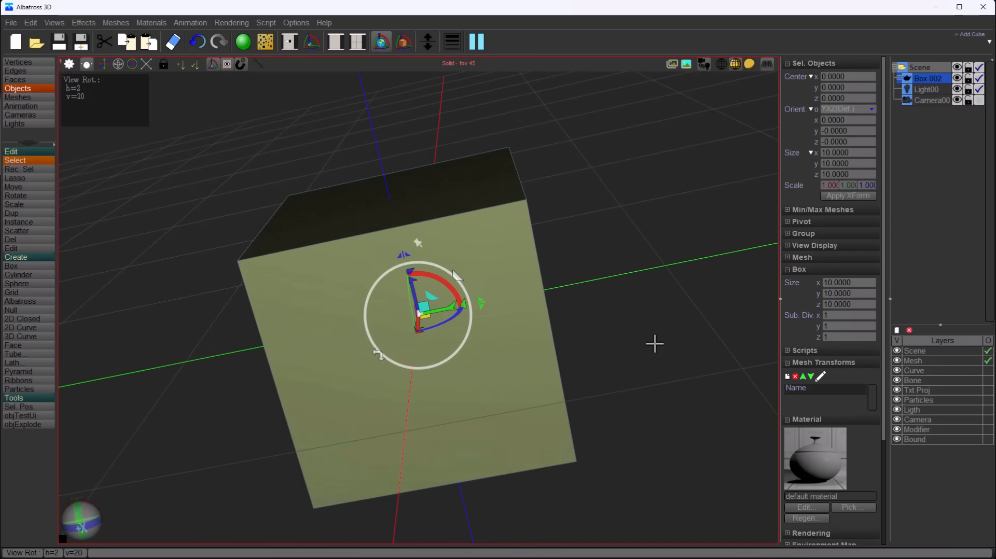
Shift the point of view with the Move manipulator, and rotate it around the view axes.
left_click(103, 64)
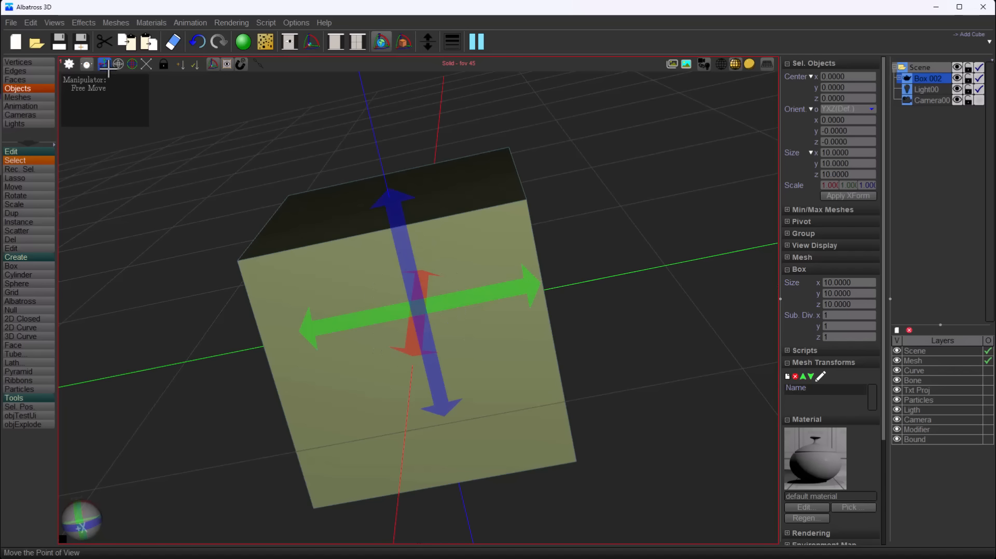
mouse_move(416, 313)
left_mouse_down()
mouse_move(439, 203)
mouse_move(404, 294)
mouse_move(414, 304)
mouse_move(405, 298)
left_mouse_up()
left_click(119, 64)
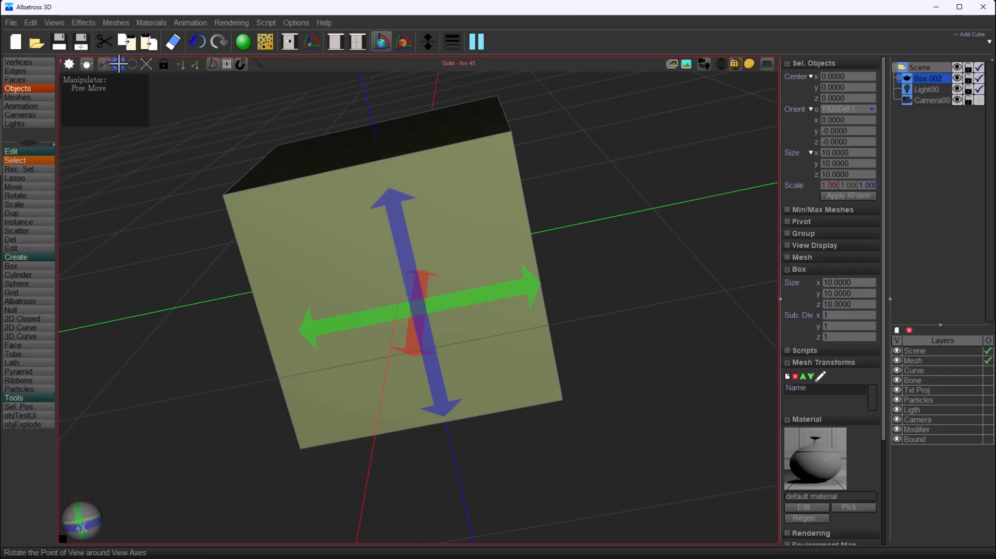
left_click_drag(342, 204, 534, 236)
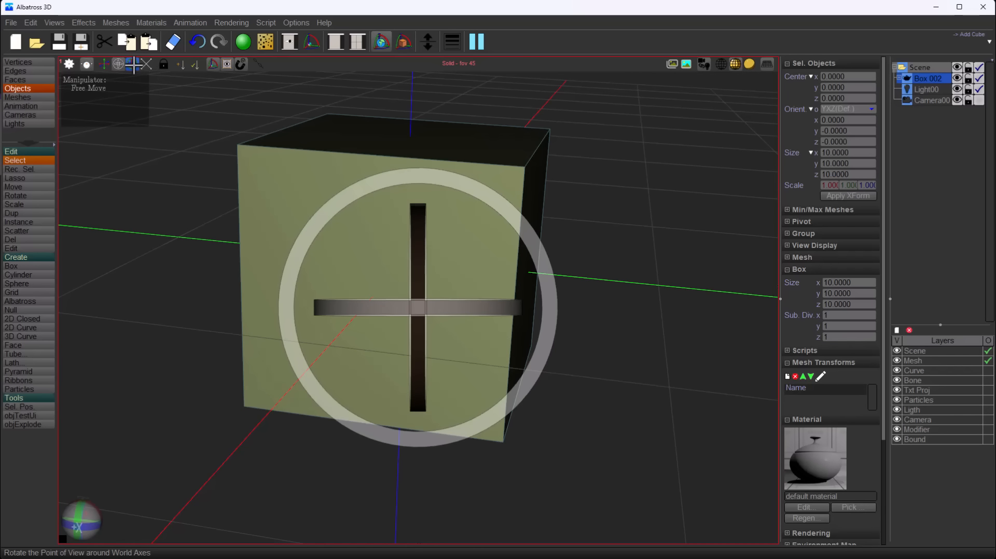
Rotate the point of view around the world axes, and zoom in on the box.
left_click(132, 64)
left_click_drag(498, 340, 464, 325)
left_click(34, 424)
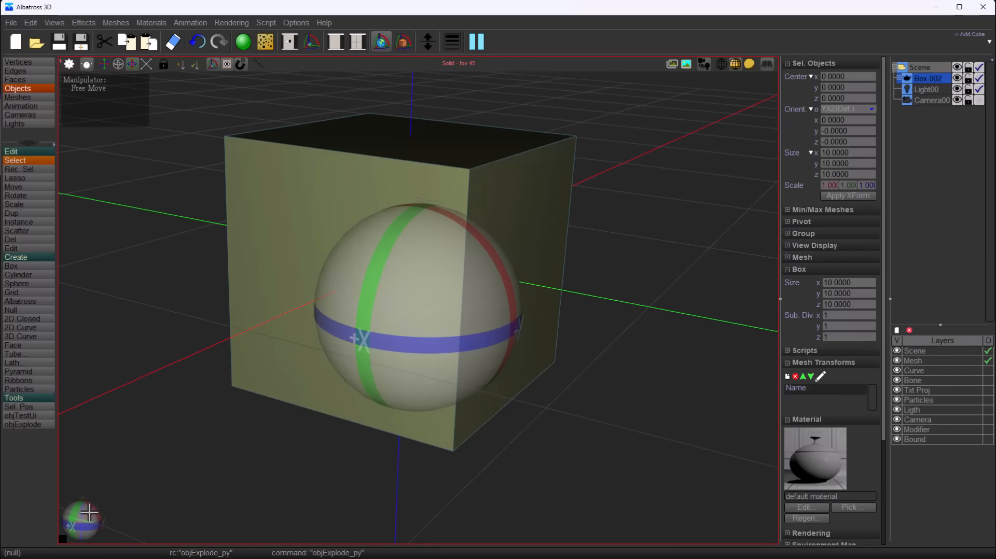
left_click(146, 63)
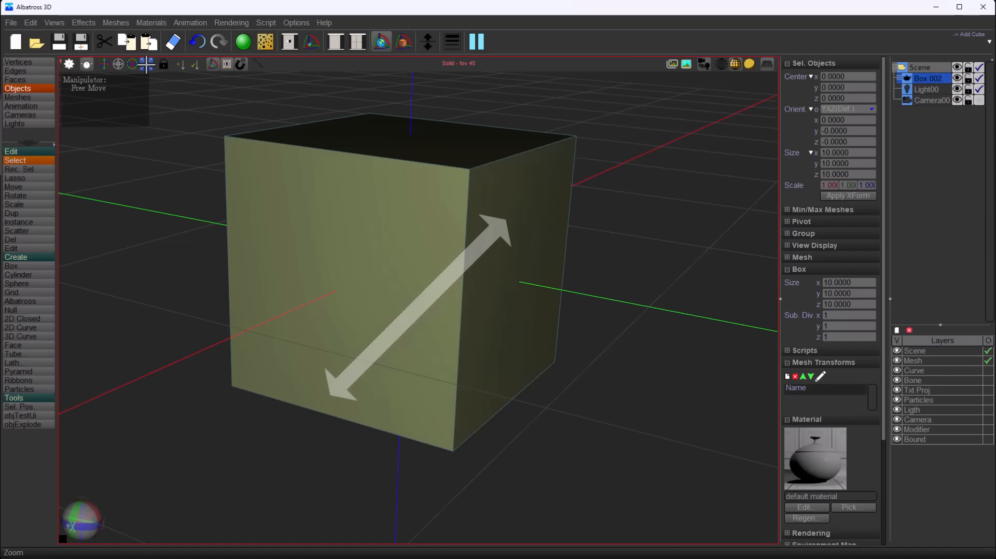
left_click_drag(394, 310, 330, 279)
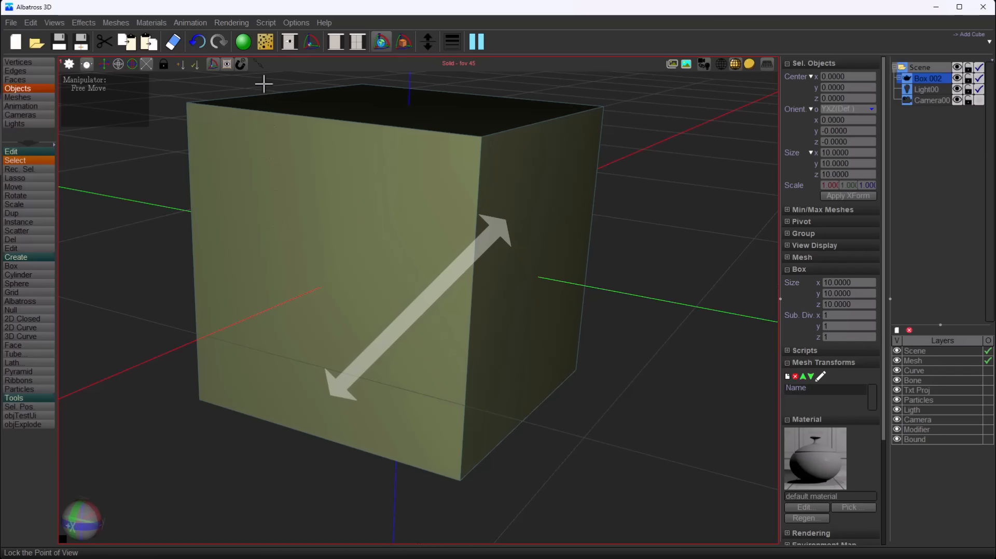
Link the perspective view to Camera00, and unlink it again.
left_click(259, 66)
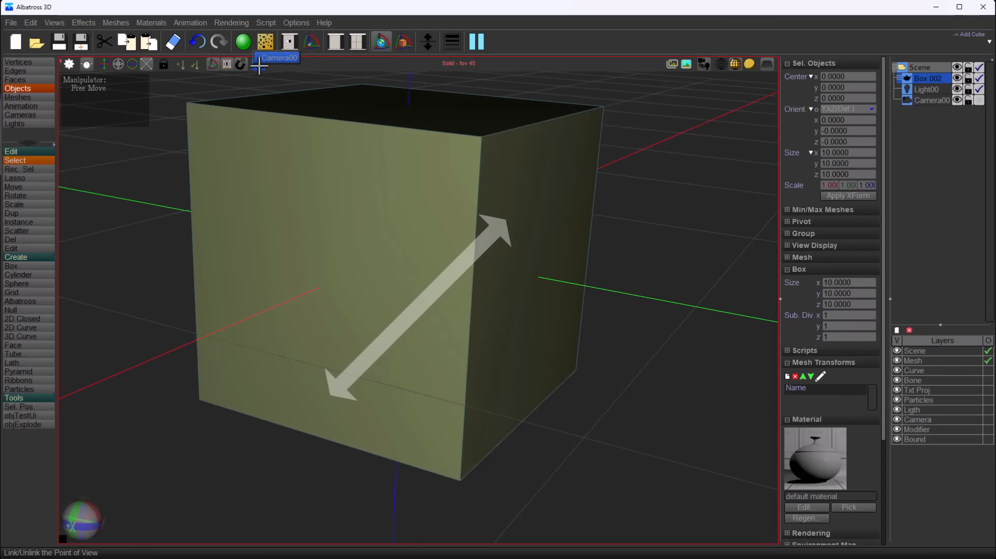
left_click(275, 56)
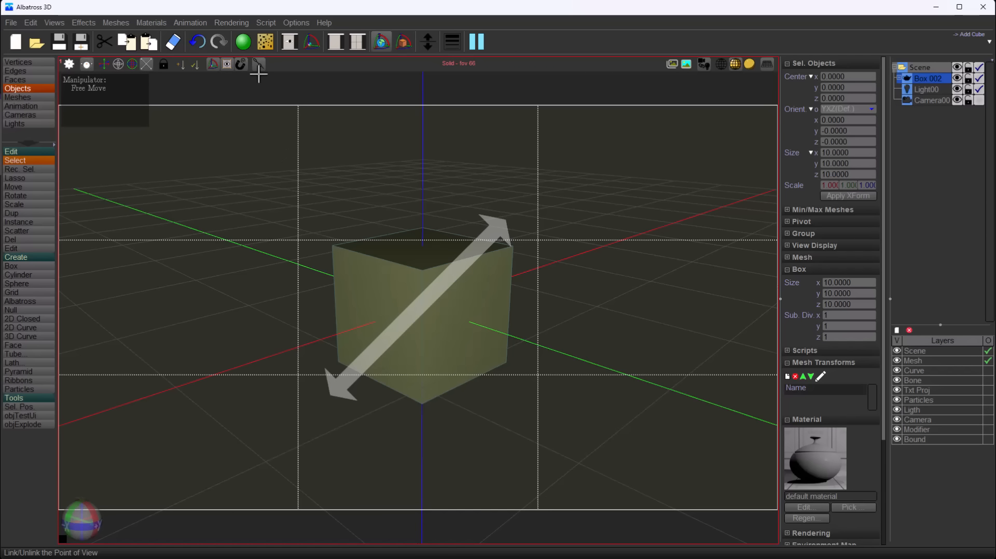
left_click(260, 64)
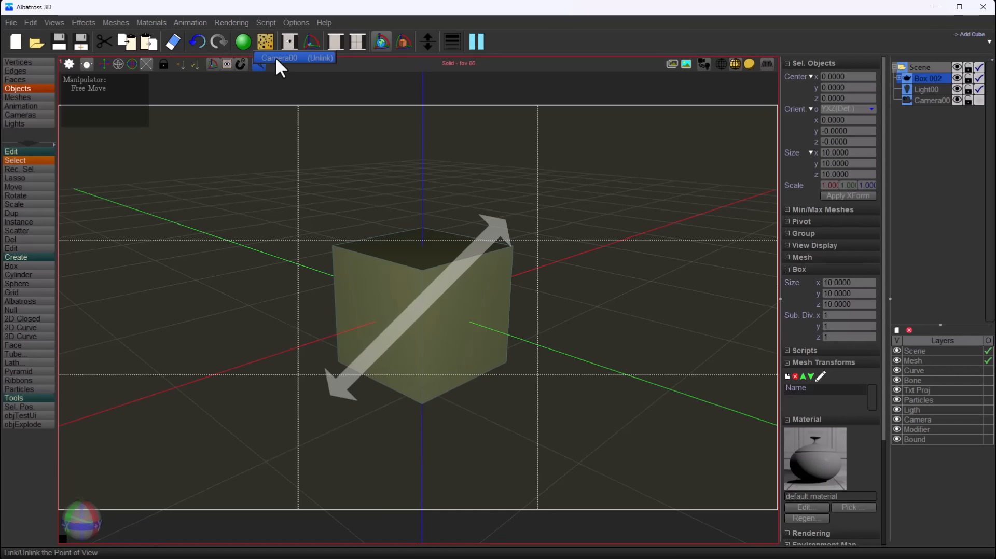
left_click(279, 66)
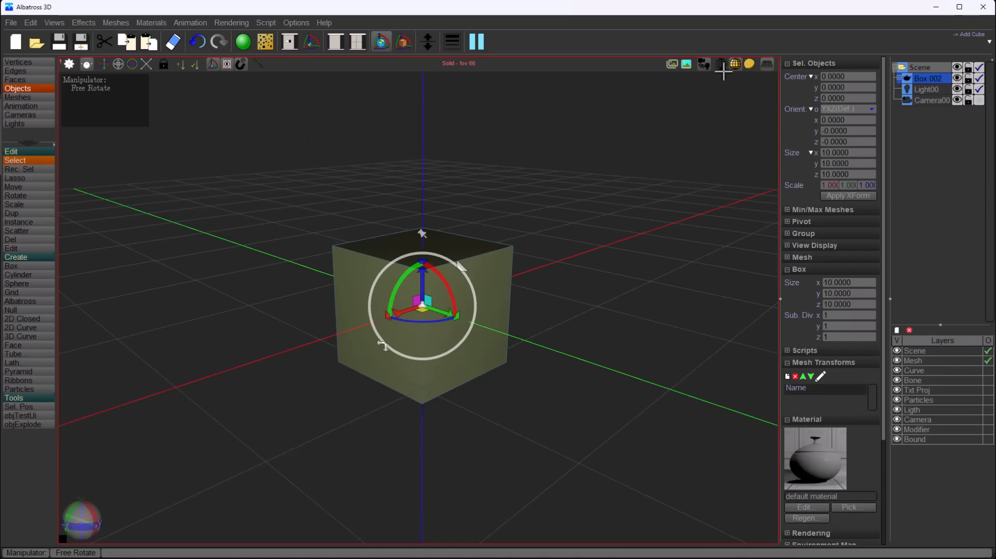
Go through the drawing modes to Shadowed, and switch the projection to orthogonal and back to perspective.
left_click(721, 63)
left_click(735, 64)
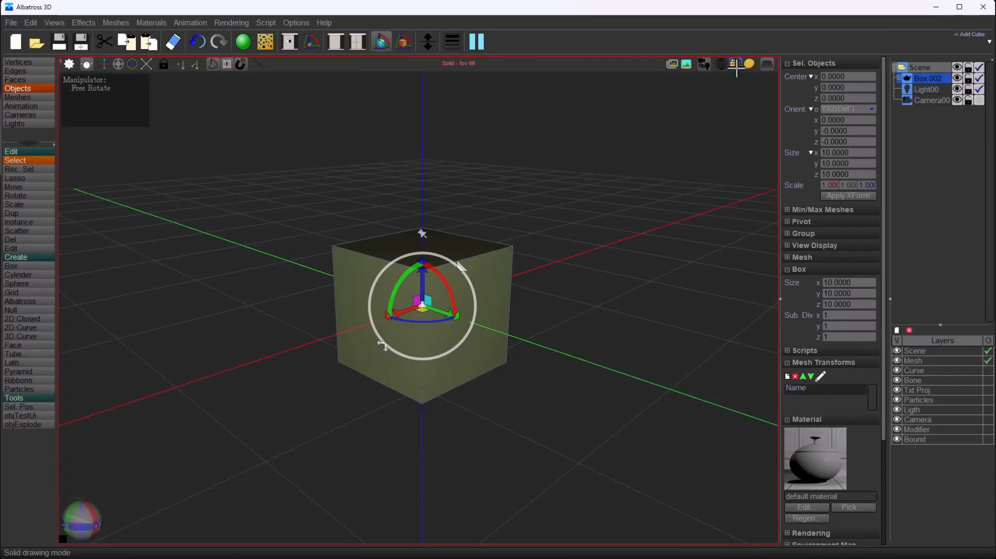
left_click(750, 64)
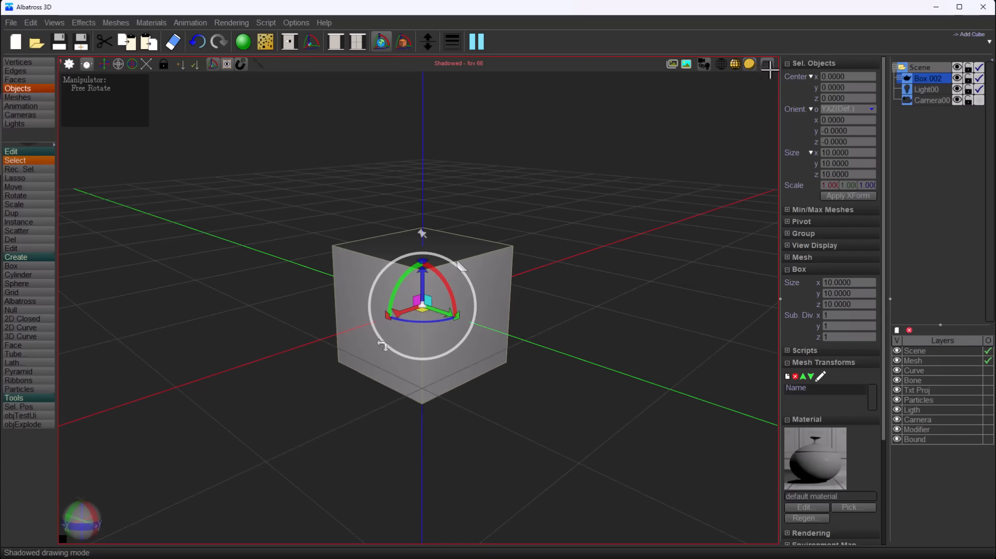
left_click(766, 72)
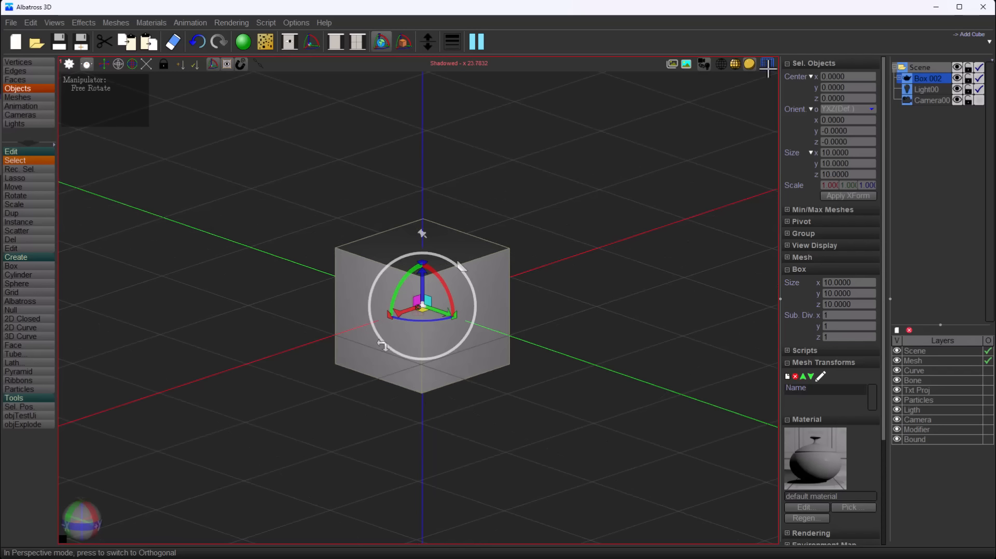
left_click(767, 68)
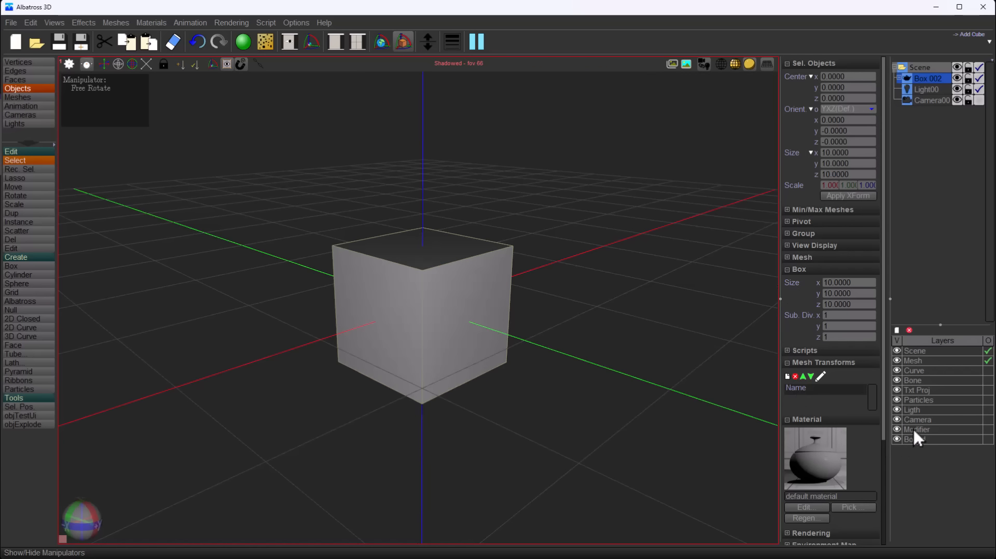
Hide and redisplay the box from the scene tree, and turn the manipulators back on.
left_click(954, 128)
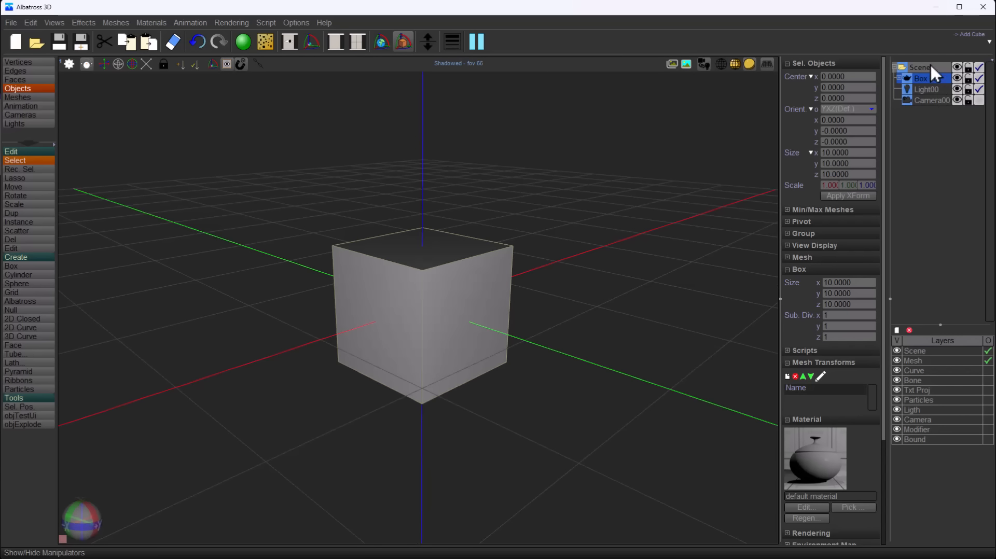
left_click(957, 78)
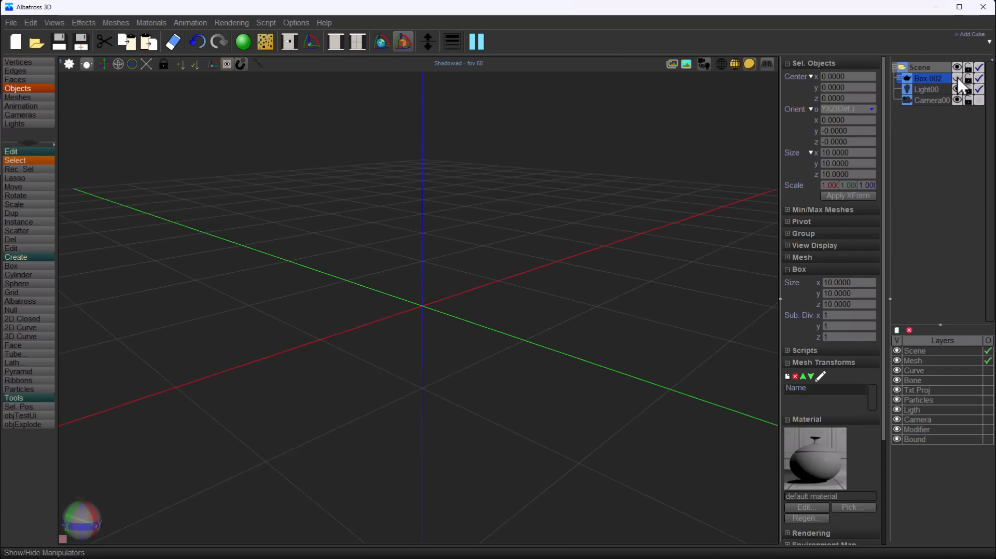
left_click(957, 78)
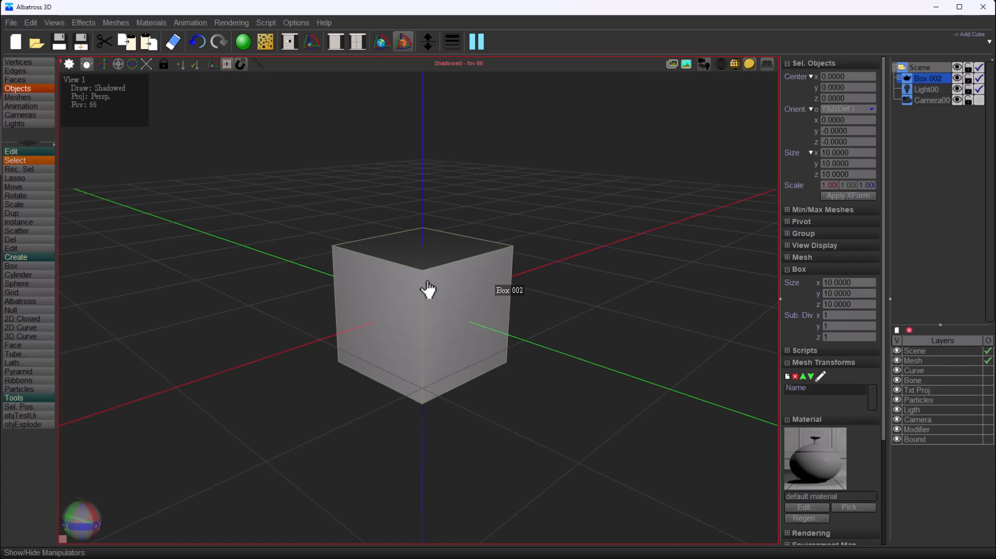
left_click(357, 42)
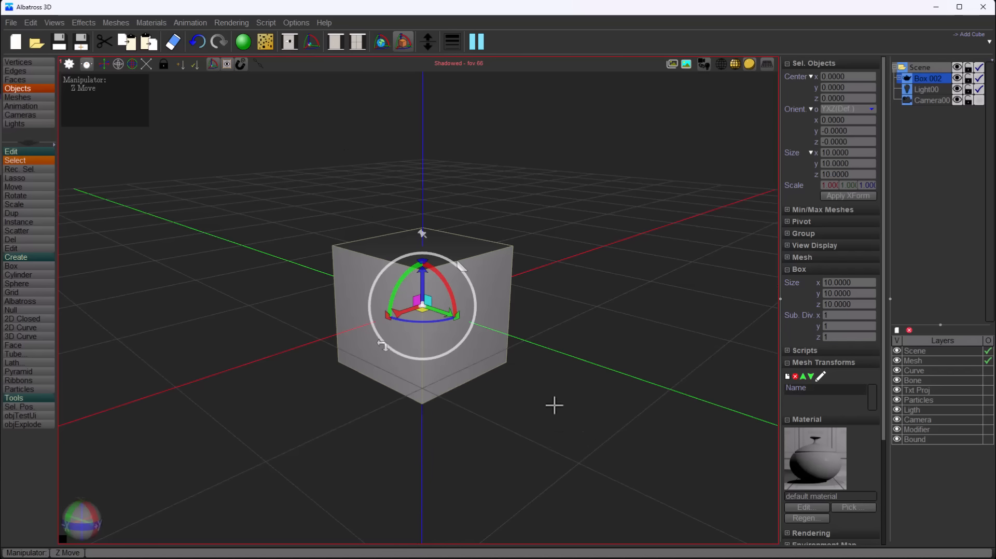
Add an Albatross mesh to the scene, and hide the box that encloses it.
scroll(436, 316, "up", 1)
scroll(440, 309, "up", 2)
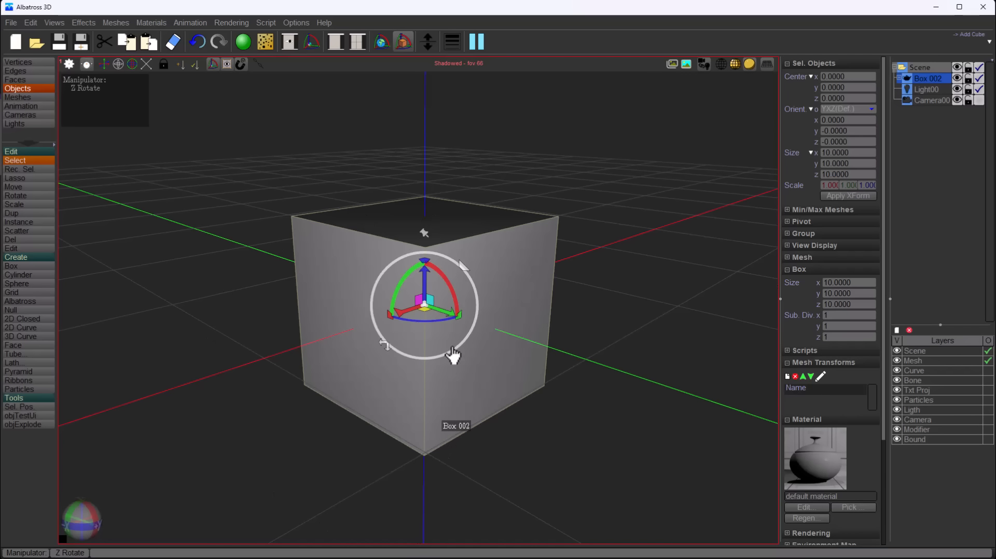
left_click(29, 301)
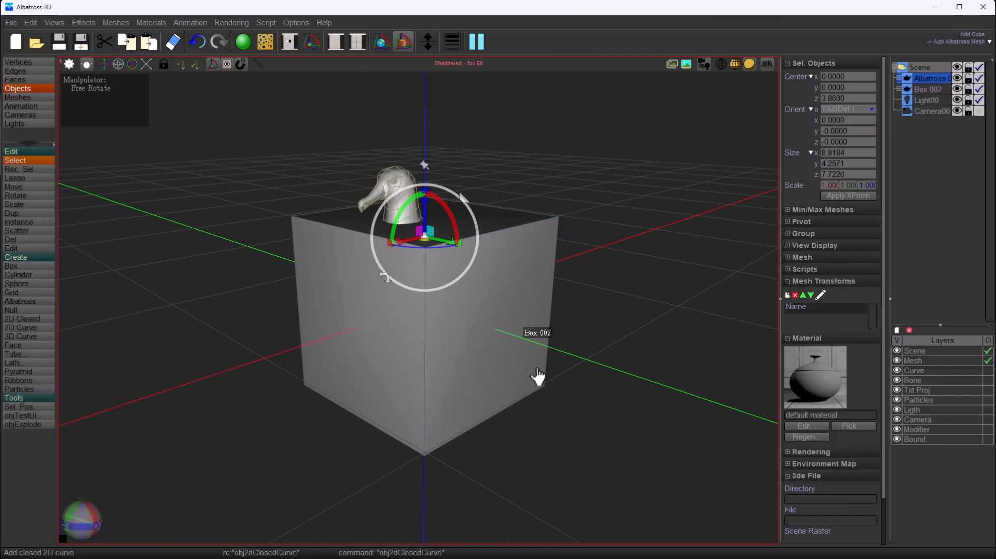
middle_click_drag(536, 378, 541, 365)
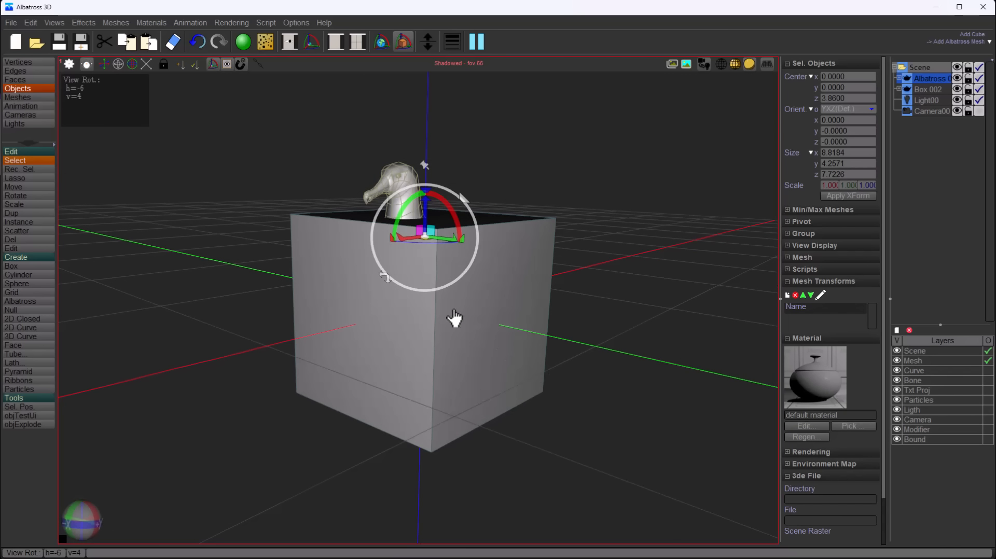
left_click(958, 89)
Enlarge the albatross to about 12.3 × 7.4 × 10.1, rotate it slightly, and undo a trial move.
left_click_drag(464, 201, 476, 187)
mouse_move(464, 200)
left_mouse_down()
mouse_move(496, 165)
mouse_move(433, 262)
mouse_move(477, 209)
mouse_move(463, 223)
mouse_move(465, 201)
left_mouse_up()
left_click_drag(428, 237, 373, 233)
key("ctrl+z")
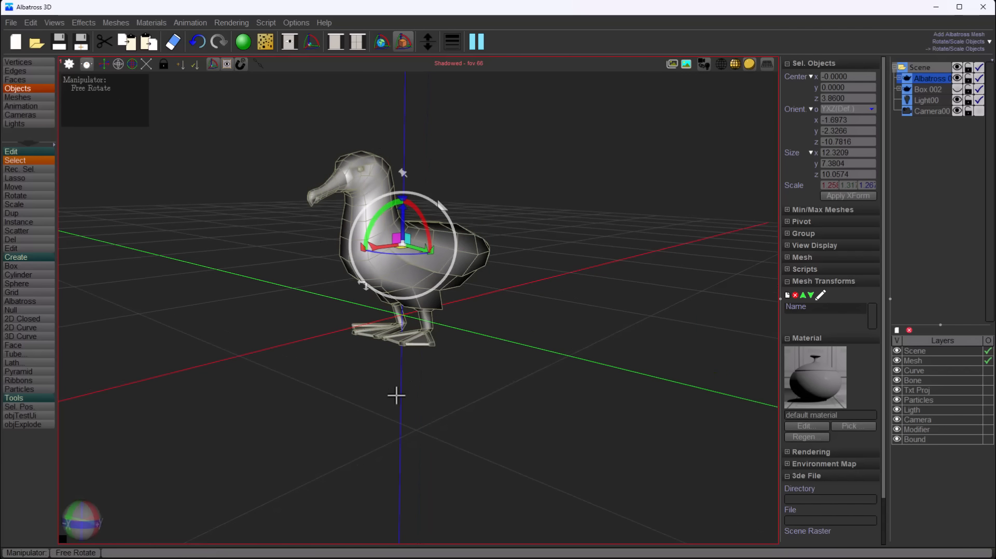
View the albatross along the X axis, and mirror it three times with the xz symmetry.
middle_click_drag(397, 395, 425, 396)
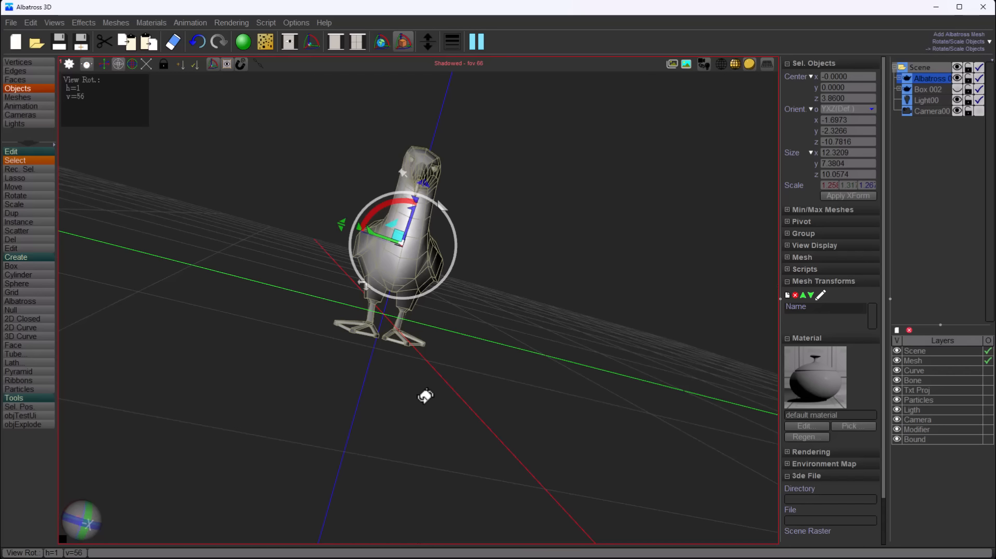
left_click(86, 524)
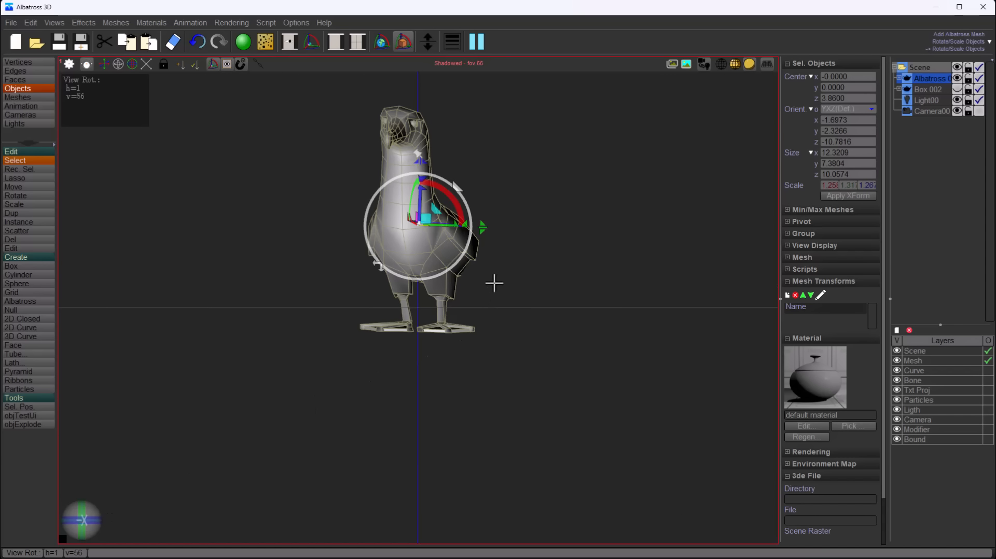
left_click(485, 232)
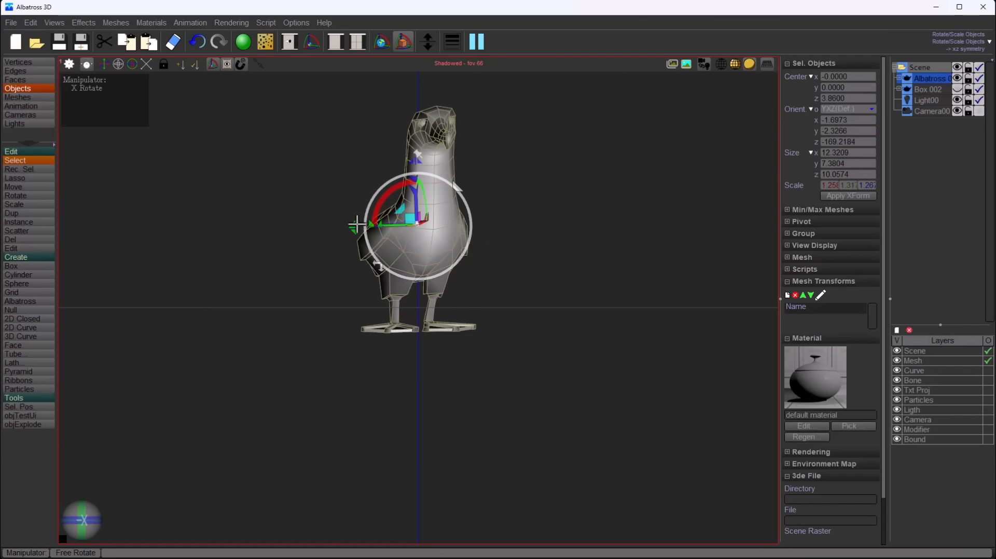
left_click(356, 226)
left_click(483, 235)
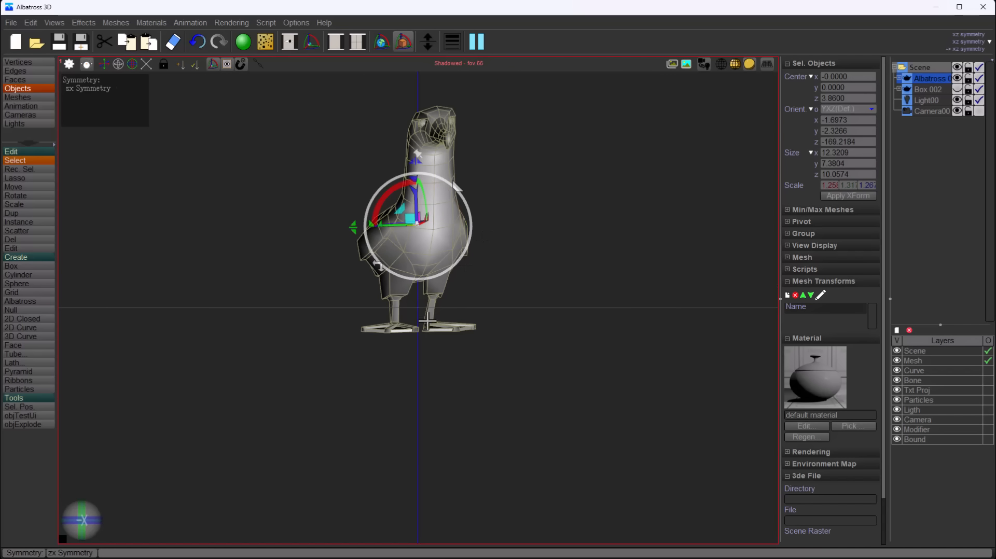
View the albatross along the Y axis, and mirror it three times with the yz symmetry.
left_click(91, 524)
left_click(352, 228)
left_click(486, 229)
left_click(352, 228)
Hide the albatross, show the box again, and make the box the selected object.
left_click(957, 79)
left_click(957, 89)
middle_click_drag(625, 385, 582, 393)
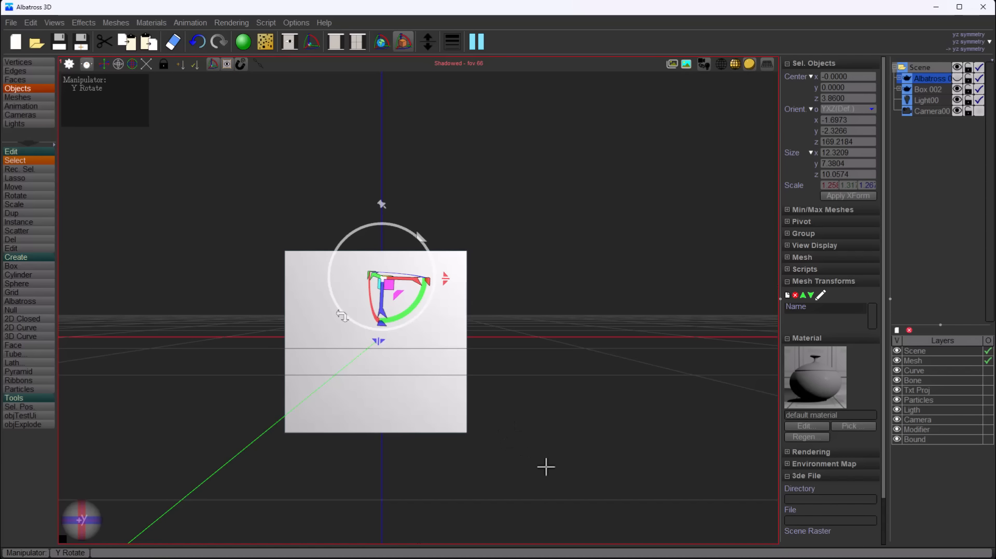
mouse_move(544, 469)
middle_mouse_down()
mouse_move(516, 475)
mouse_move(525, 473)
middle_mouse_up()
left_click(932, 88)
left_click(931, 78)
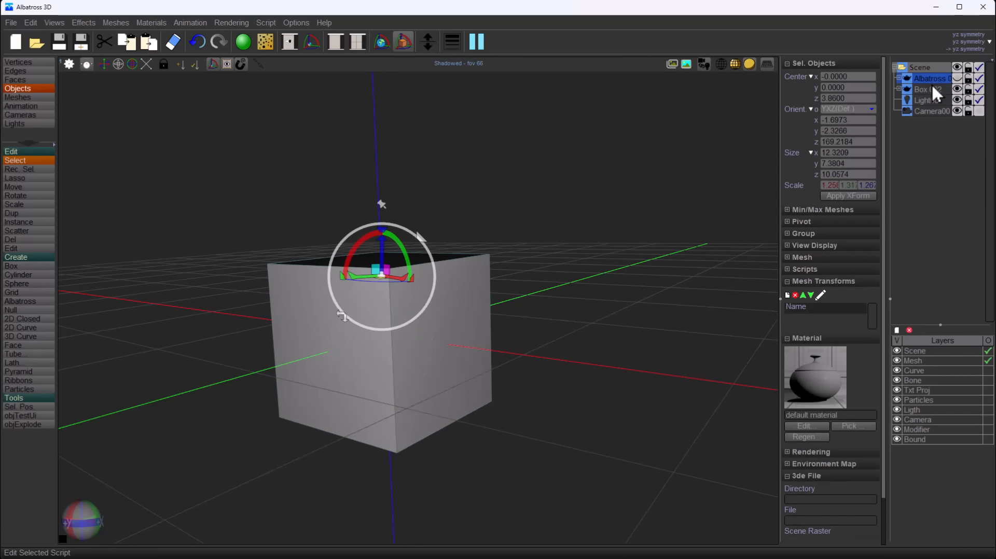
left_click(932, 89)
left_click(932, 78)
left_click(931, 89)
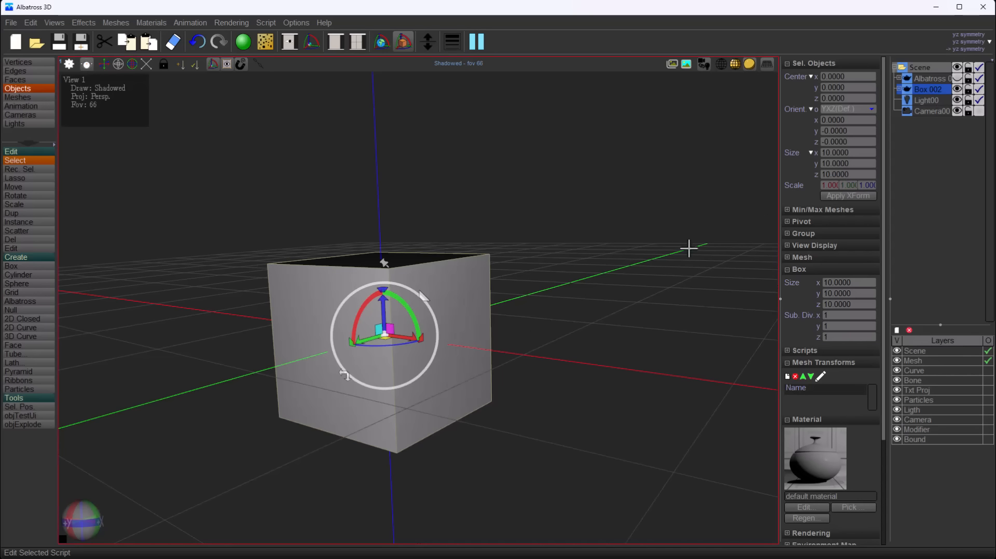
Set the box's subdivisions to 3 in x, y and z.
left_click(830, 315)
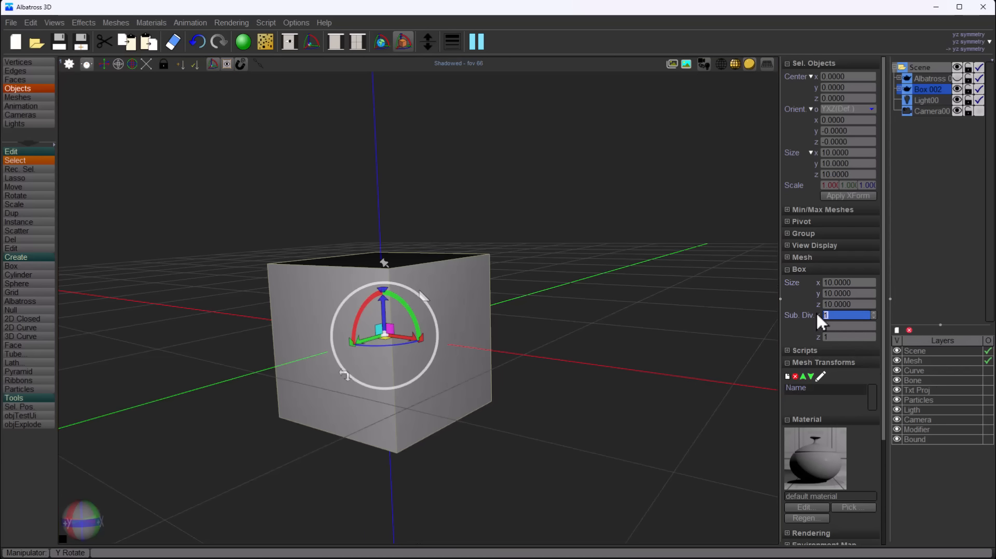
type("3")
key("Return")
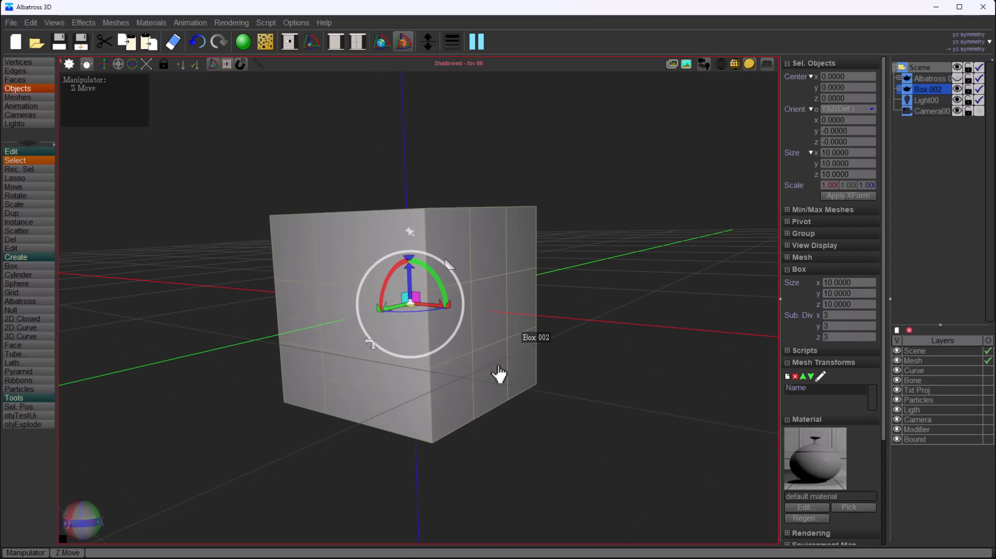
Convert the box to a subdivision surface, with both its level and rendering level set to 3.
left_click(54, 145)
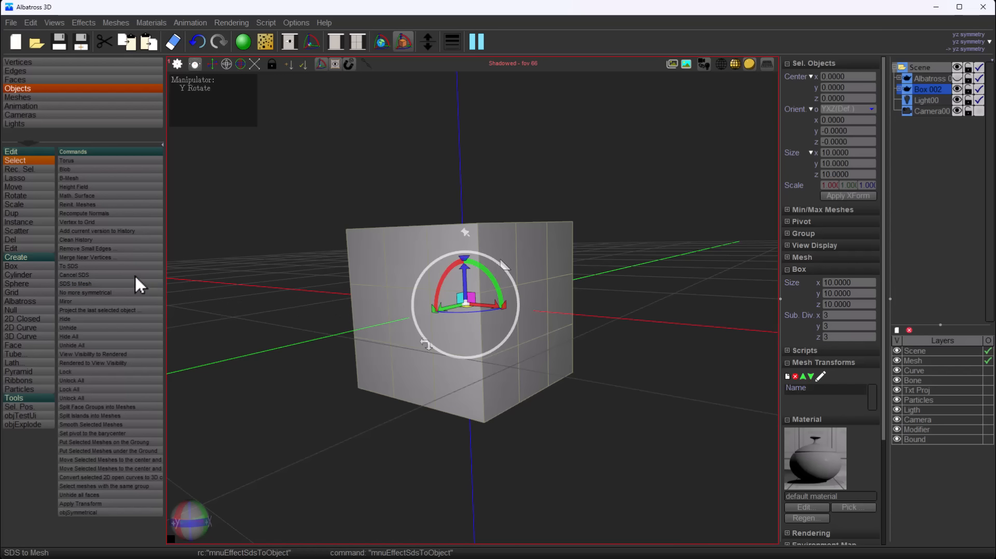
left_click(106, 266)
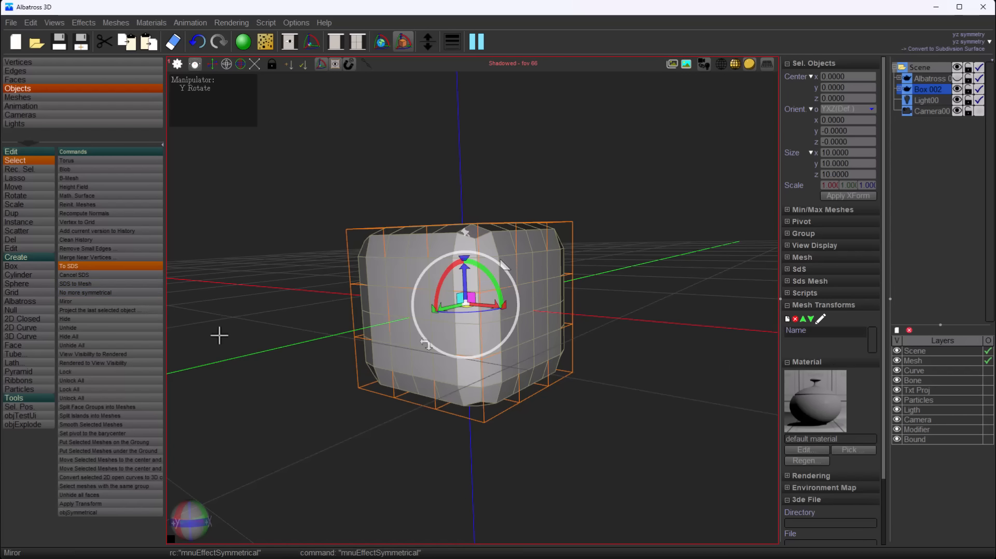
left_click(787, 269)
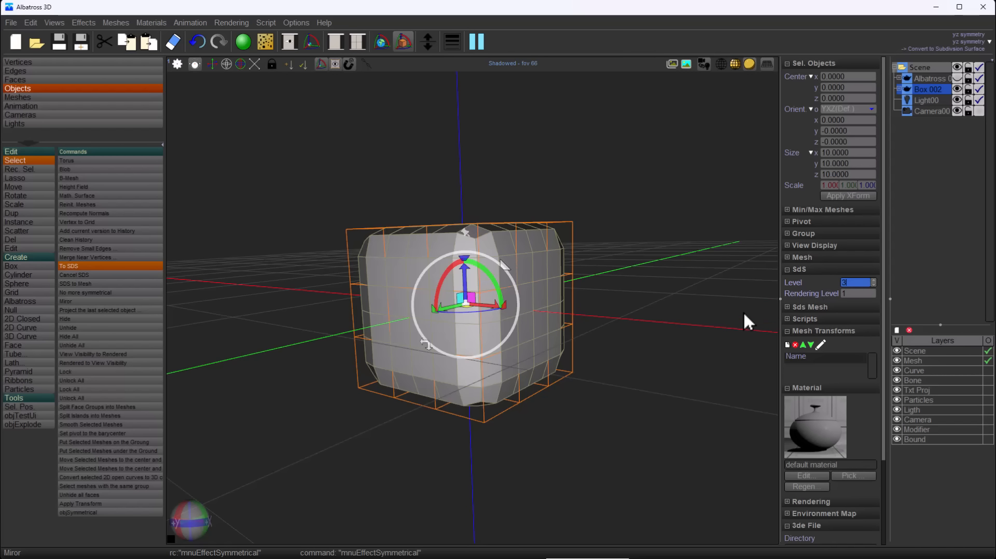
key("Return")
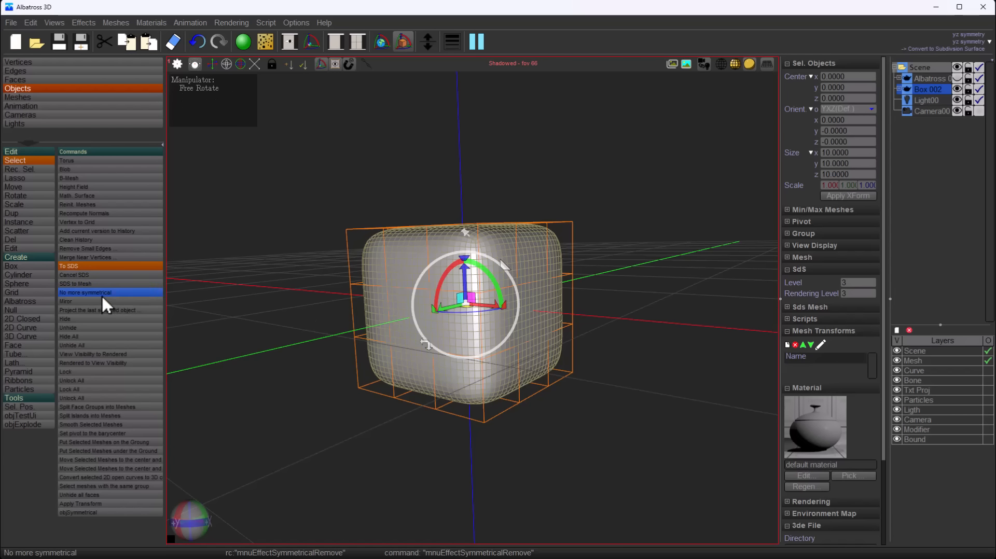
Convert the box from a subdivision surface to a regular mesh.
left_click(79, 284)
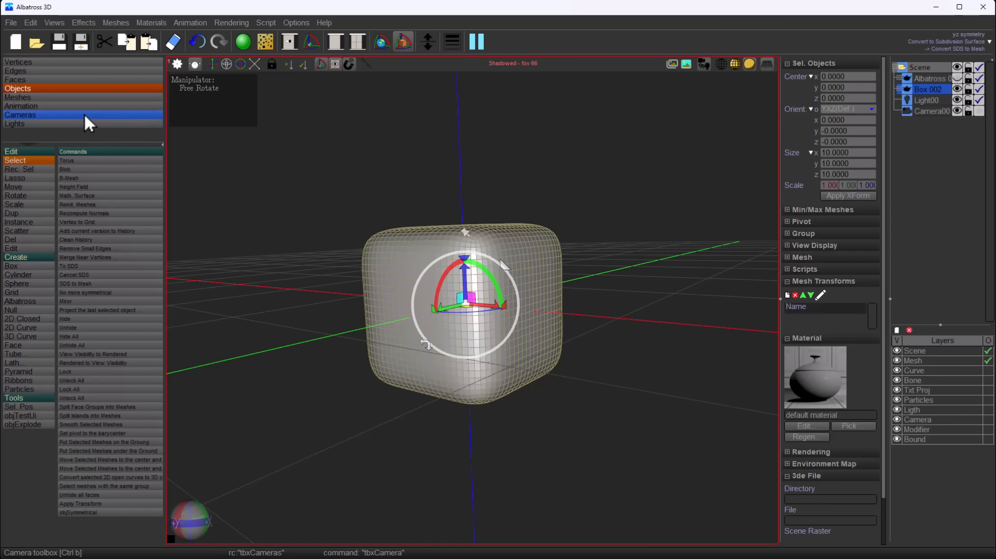
Look through the tool sets for meshes, animation, cameras, lights and faces.
left_click(92, 97)
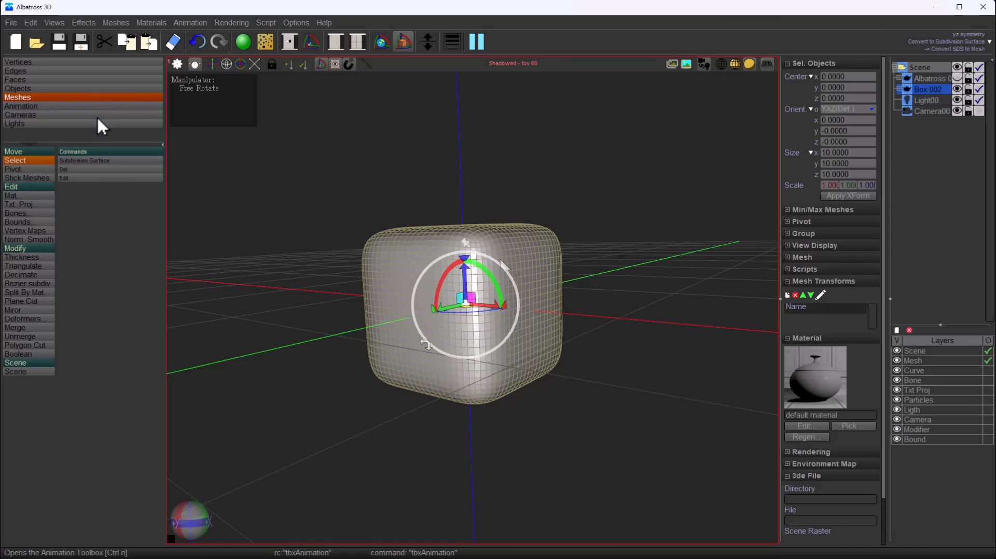
left_click(82, 104)
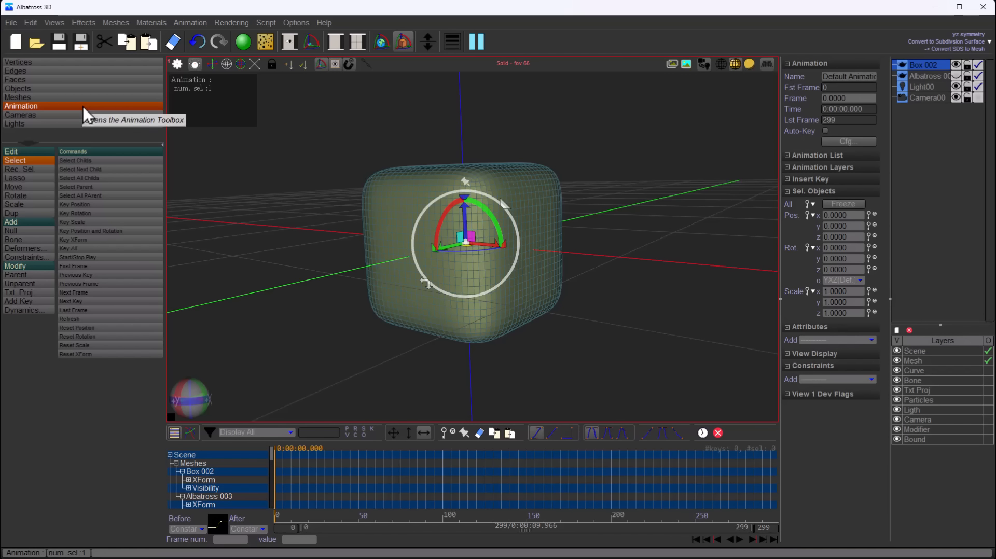
left_click(84, 115)
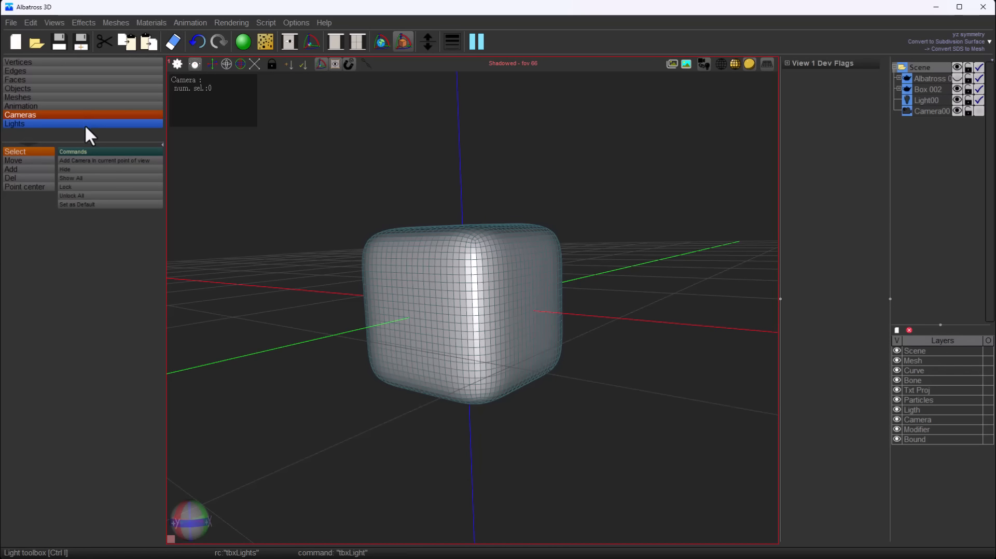
left_click(86, 125)
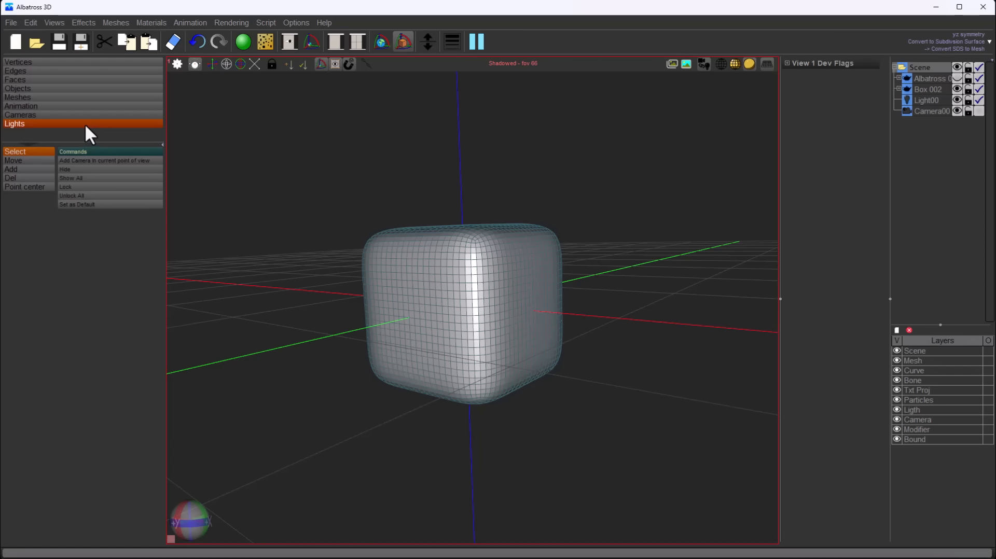
left_click(70, 79)
Select the box mesh and add a Lattice deformer with 3 divisions in each of the three directions.
left_click(70, 97)
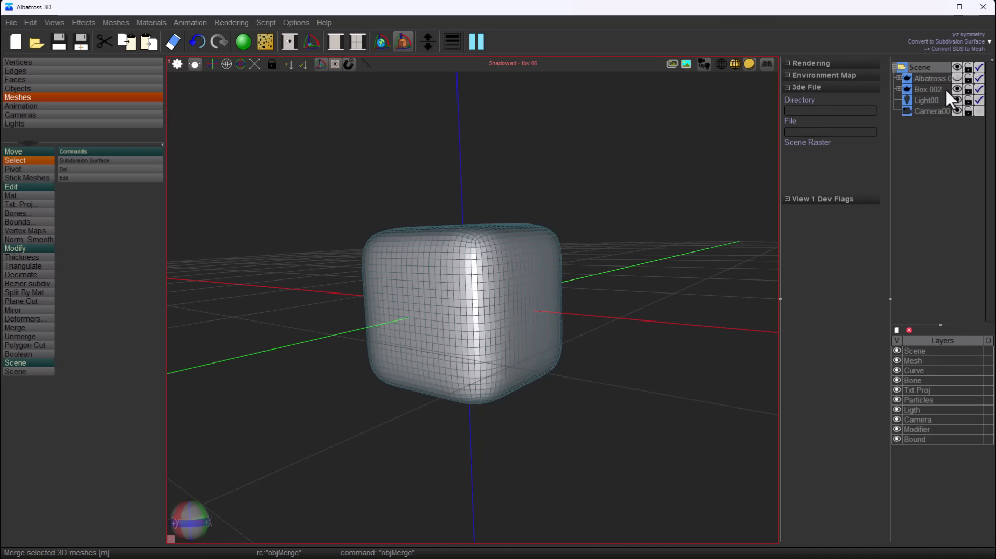
left_click(928, 89)
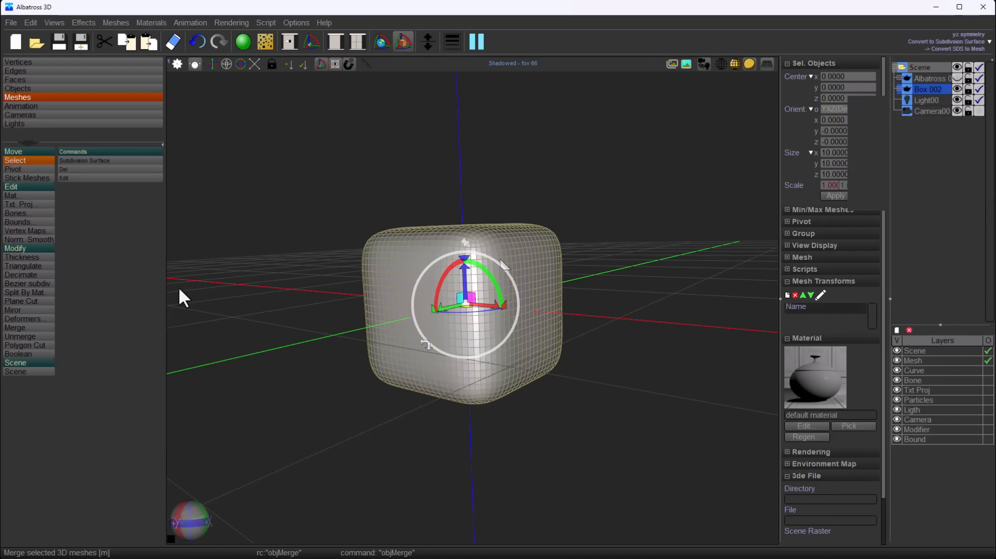
left_click(23, 318)
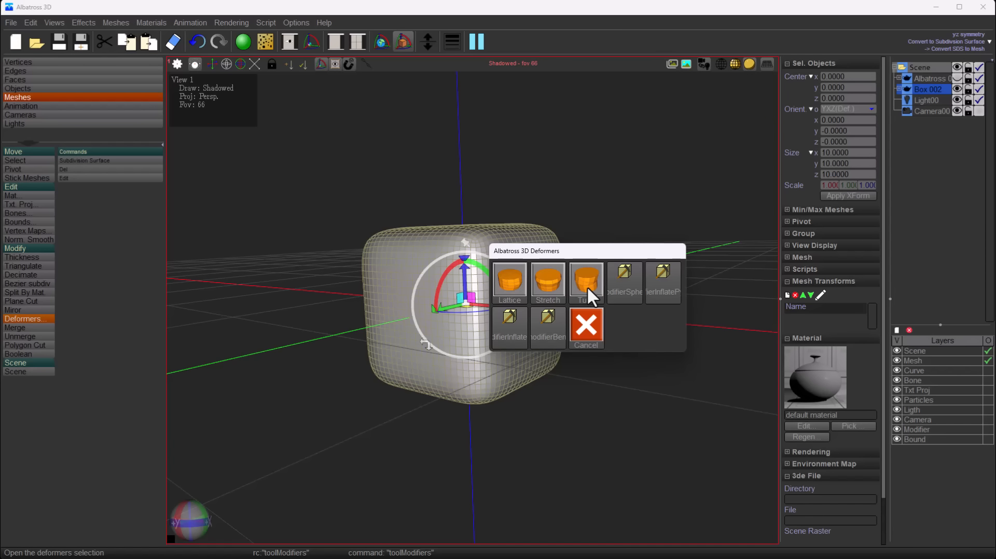
left_click(510, 288)
type("3")
key("Tab")
type("3")
key("Tab")
type("3")
left_click(588, 328)
Select the lattice's upper middle layer of control points and scale it inward in x and y.
middle_click_drag(644, 437, 589, 369)
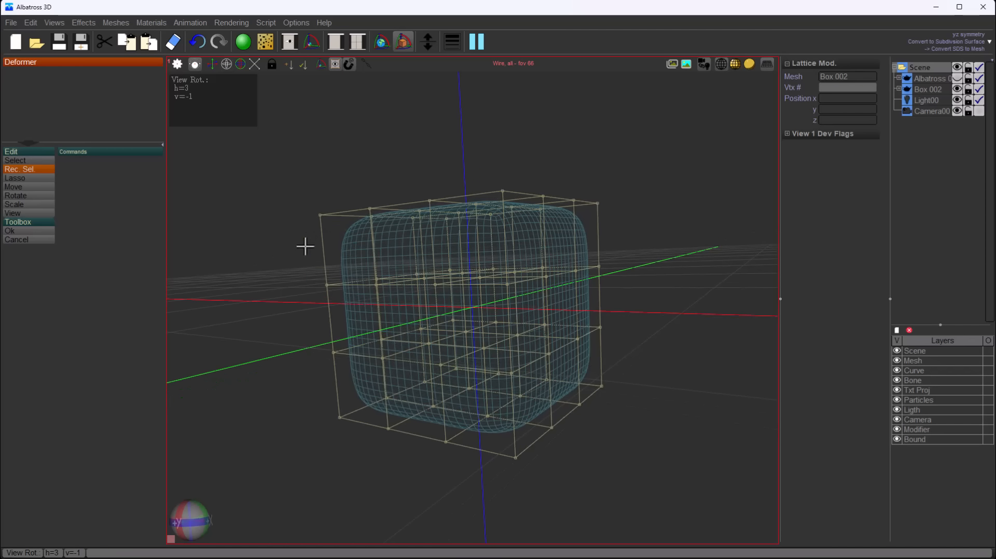
left_click_drag(304, 246, 630, 293)
middle_click_drag(329, 383, 367, 384)
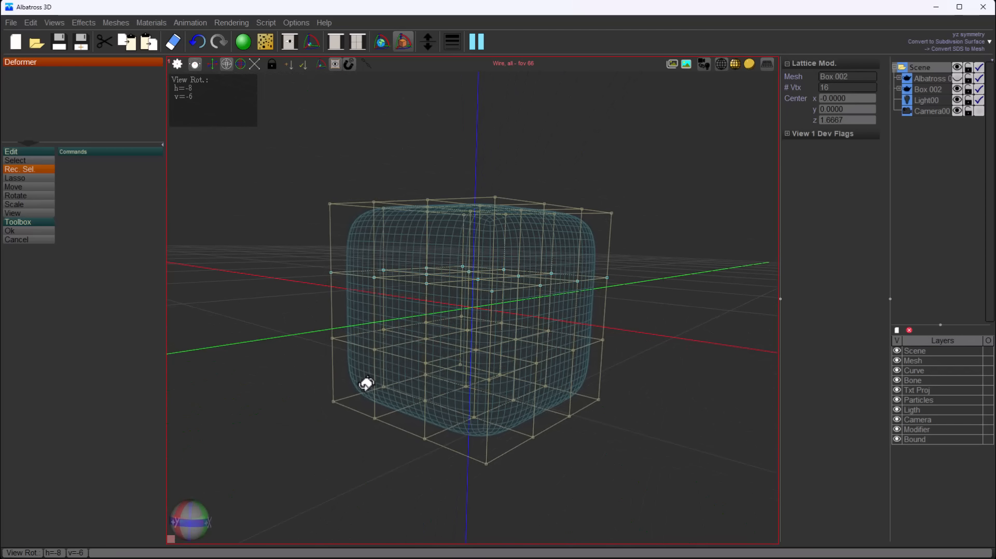
left_click(28, 204)
left_click_drag(510, 235, 506, 241)
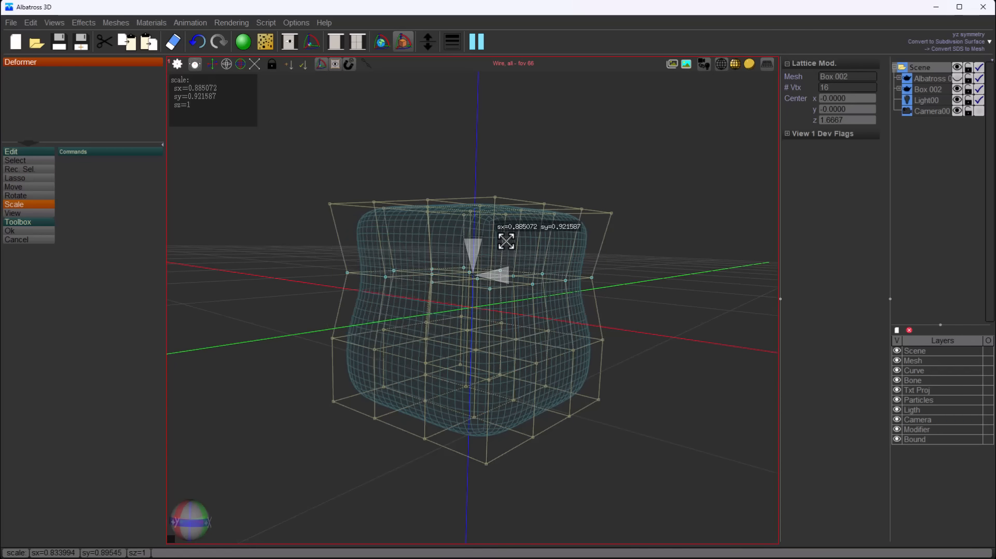